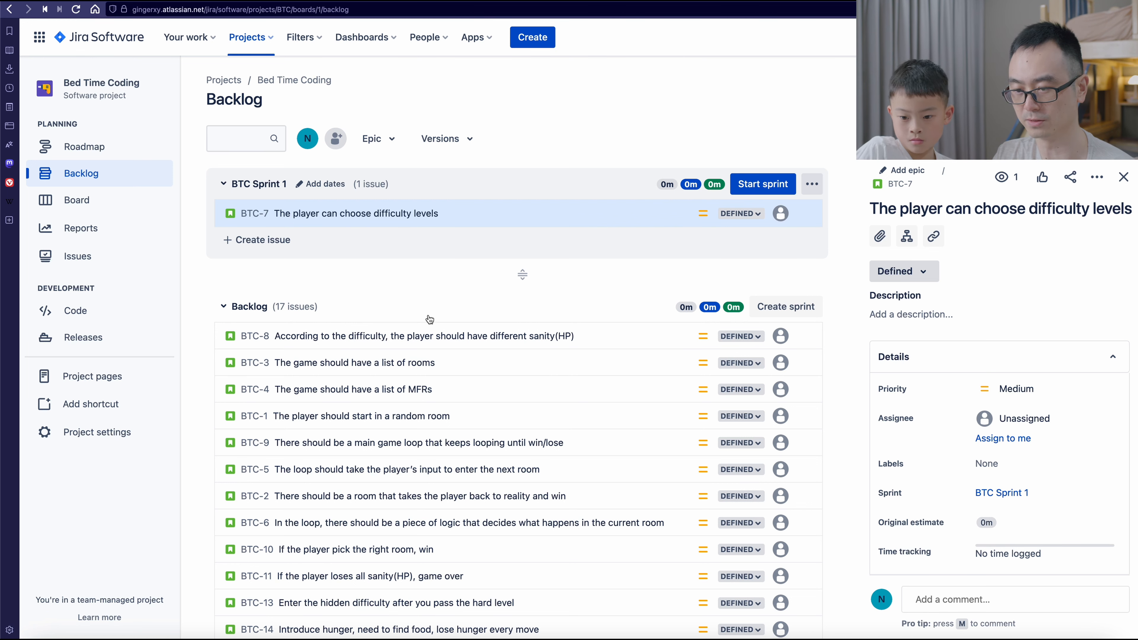
{"action": "scroll", "coordinate": [507, 461], "scroll_direction": "down", "scroll_amount": 4}
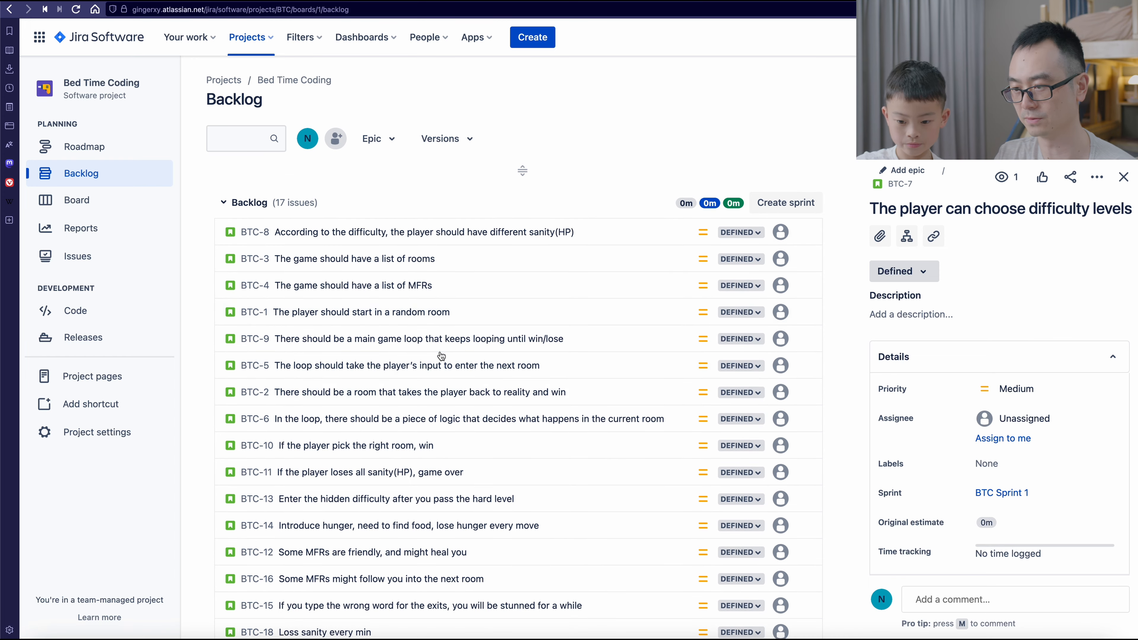
{"action": "scroll", "coordinate": [441, 356], "scroll_direction": "down", "scroll_amount": 1}
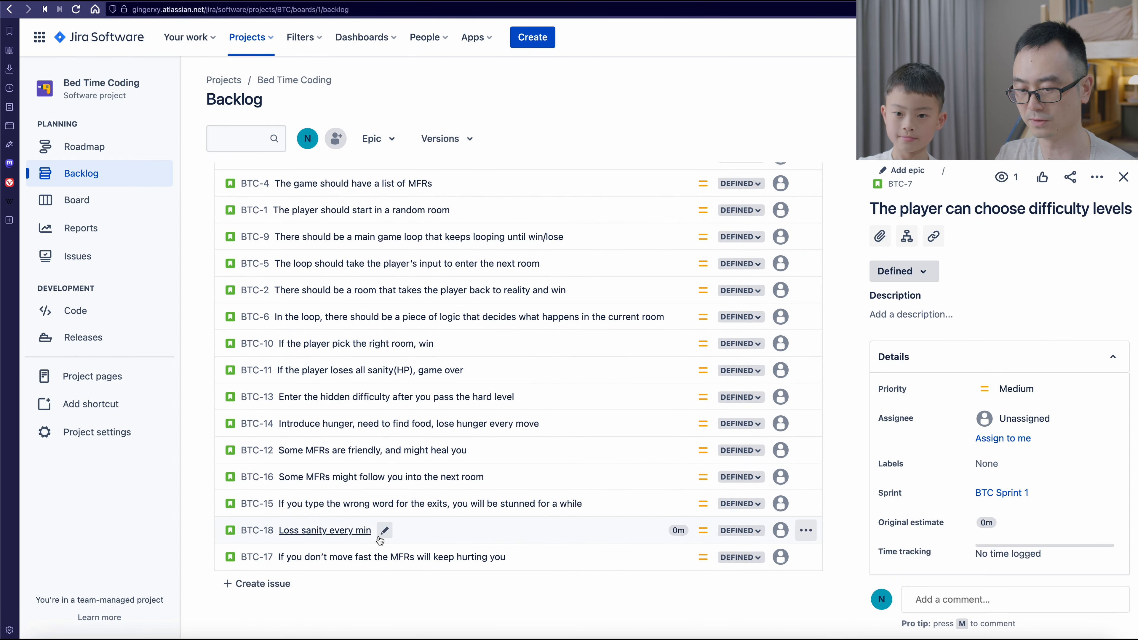
{"action": "left_click", "coordinate": [258, 587]}
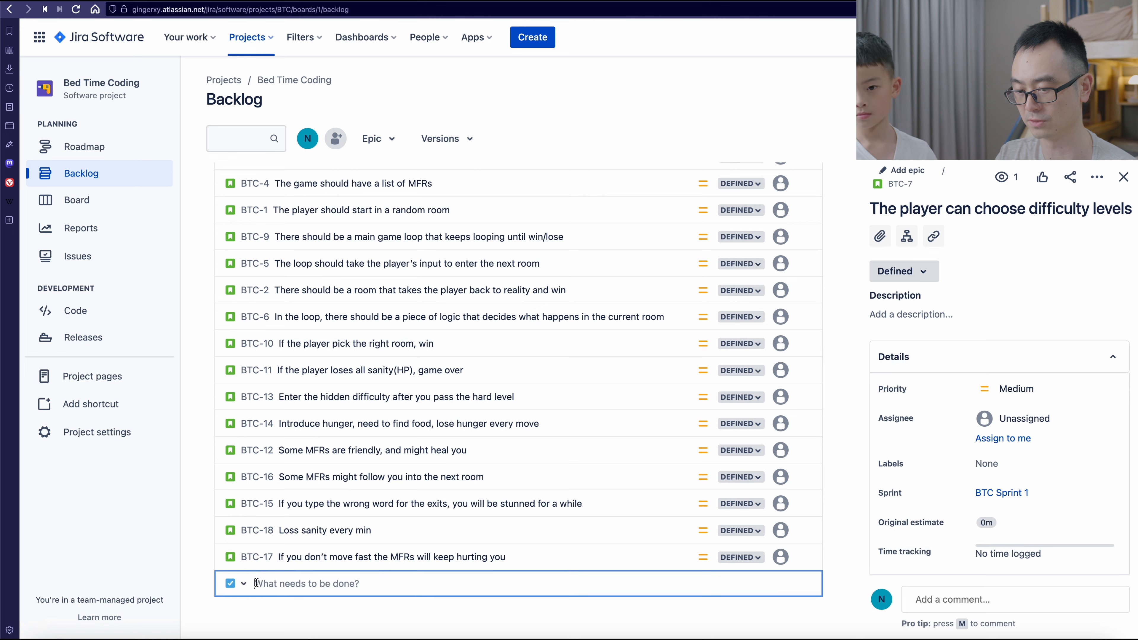
{"action": "left_click", "coordinate": [237, 584]}
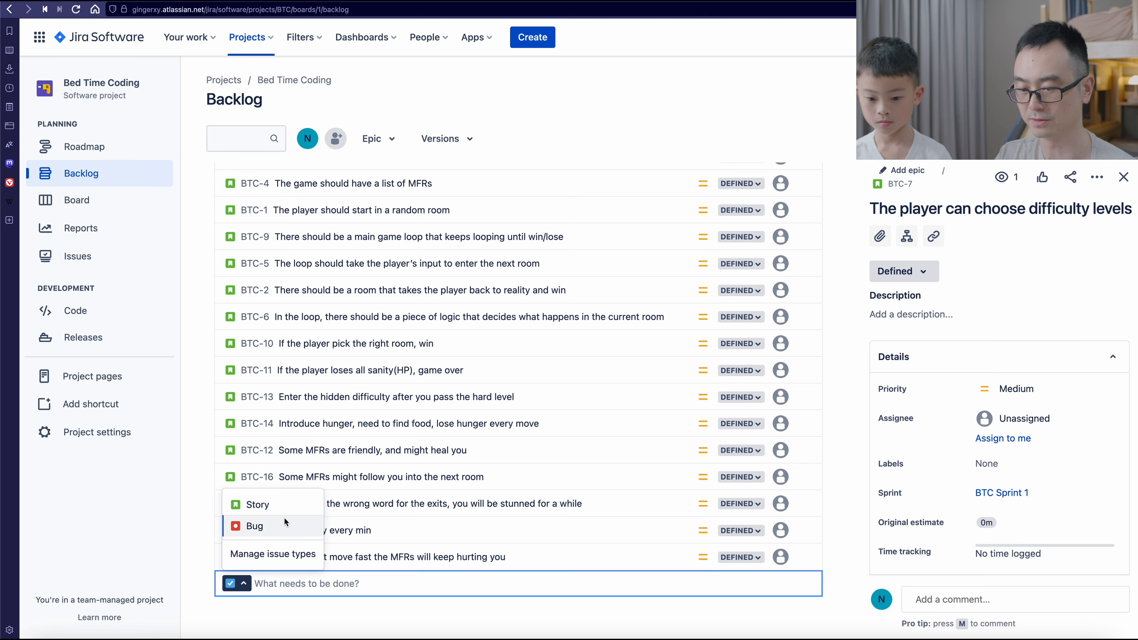
{"action": "left_click", "coordinate": [274, 501]}
{"action": "left_click", "coordinate": [318, 579]}
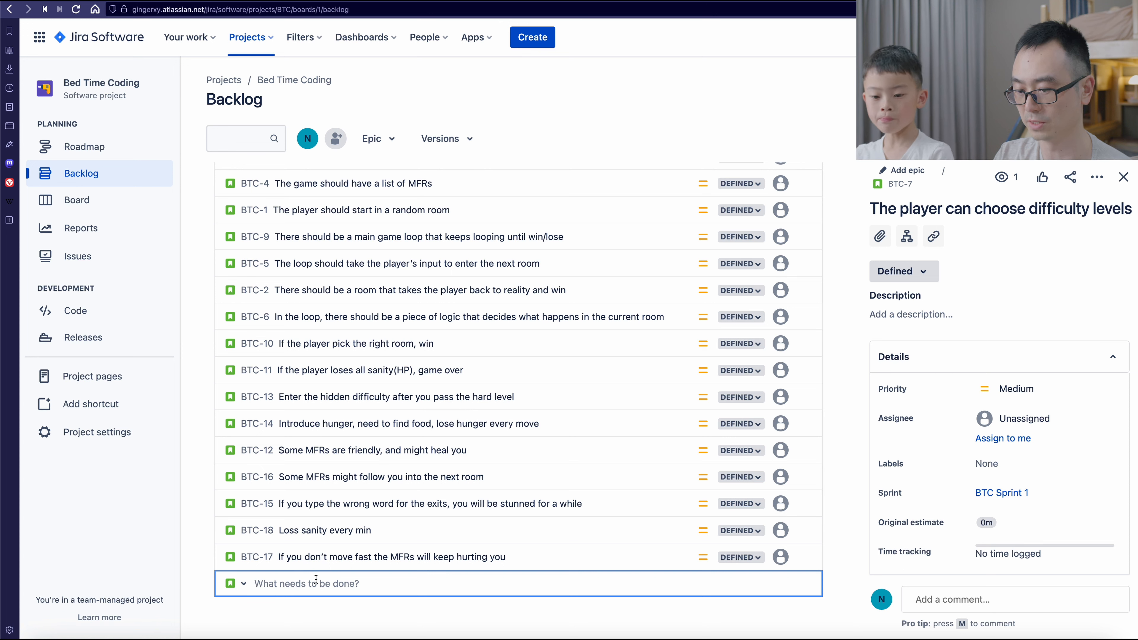
{"action": "key", "text": "ctrl+v"}
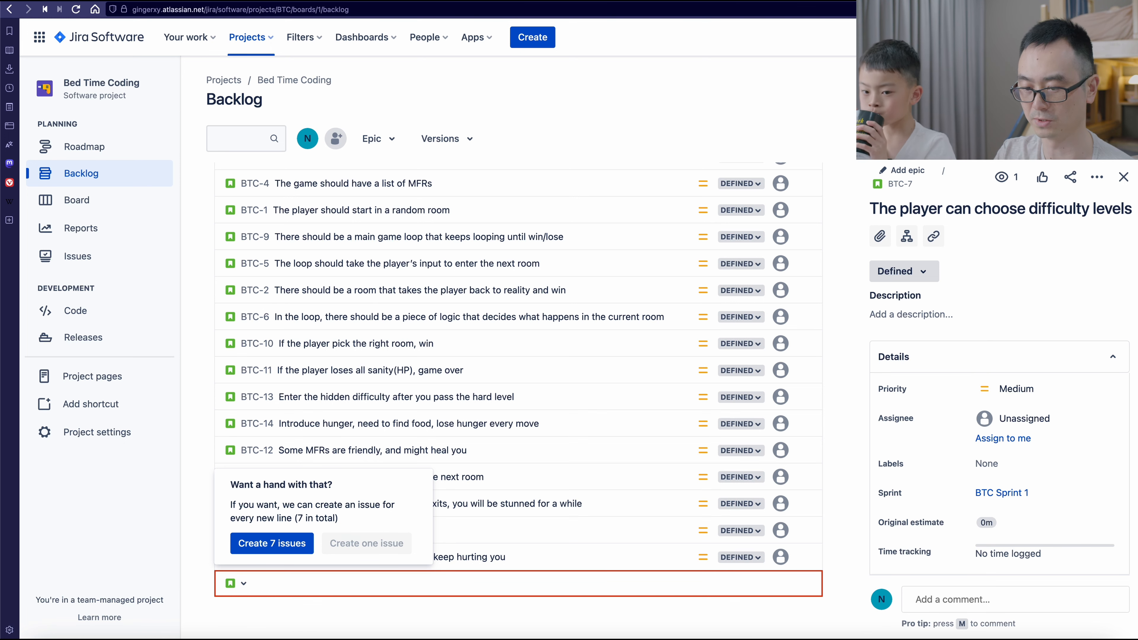
{"action": "key", "text": "Escape"}
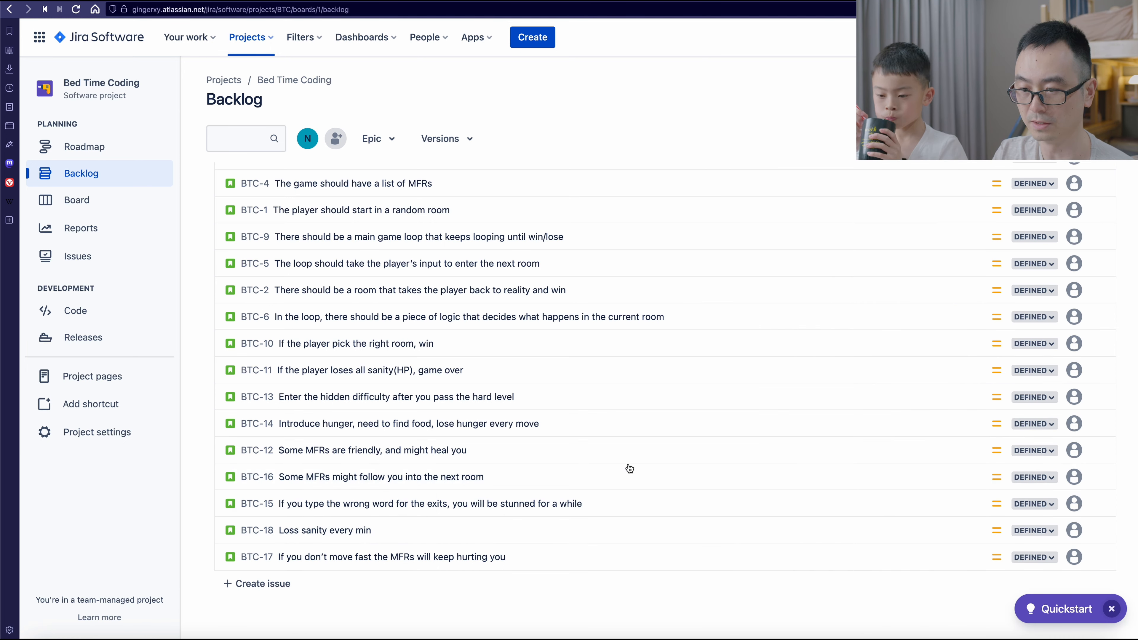
- Move backlog issues BTC-8, BTC-3, BTC-4, BTC-1 and BTC-9 together into BTC Sprint 1
{"action": "scroll", "coordinate": [628, 468], "scroll_direction": "up", "scroll_amount": 3}
{"action": "scroll", "coordinate": [628, 468], "scroll_direction": "down", "scroll_amount": 2}
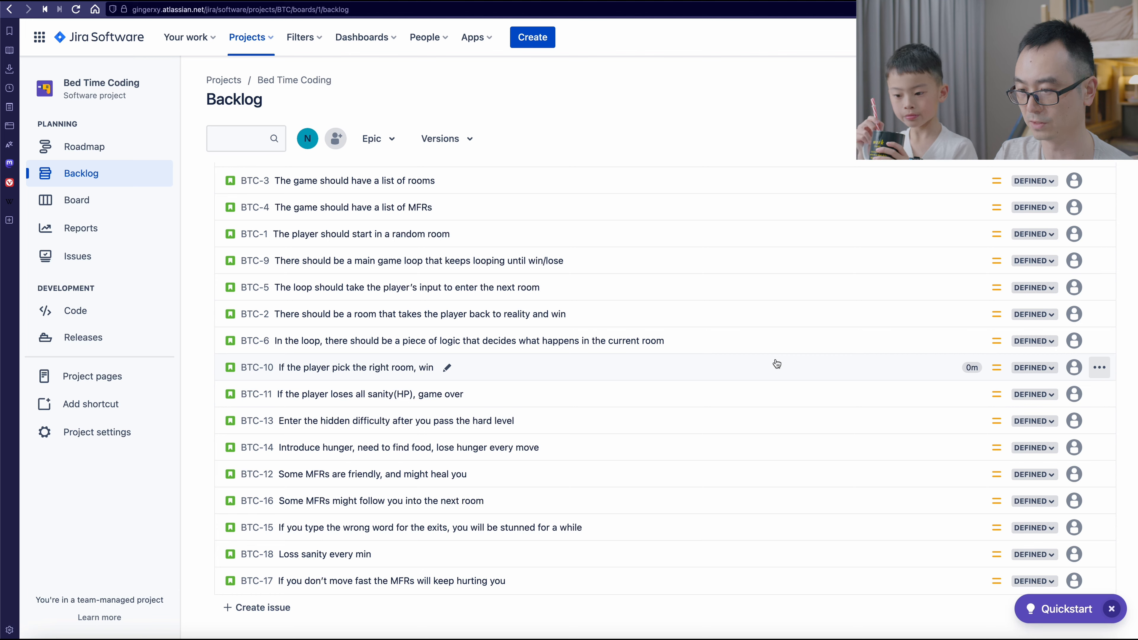
{"action": "scroll", "coordinate": [381, 269], "scroll_direction": "up", "scroll_amount": 4}
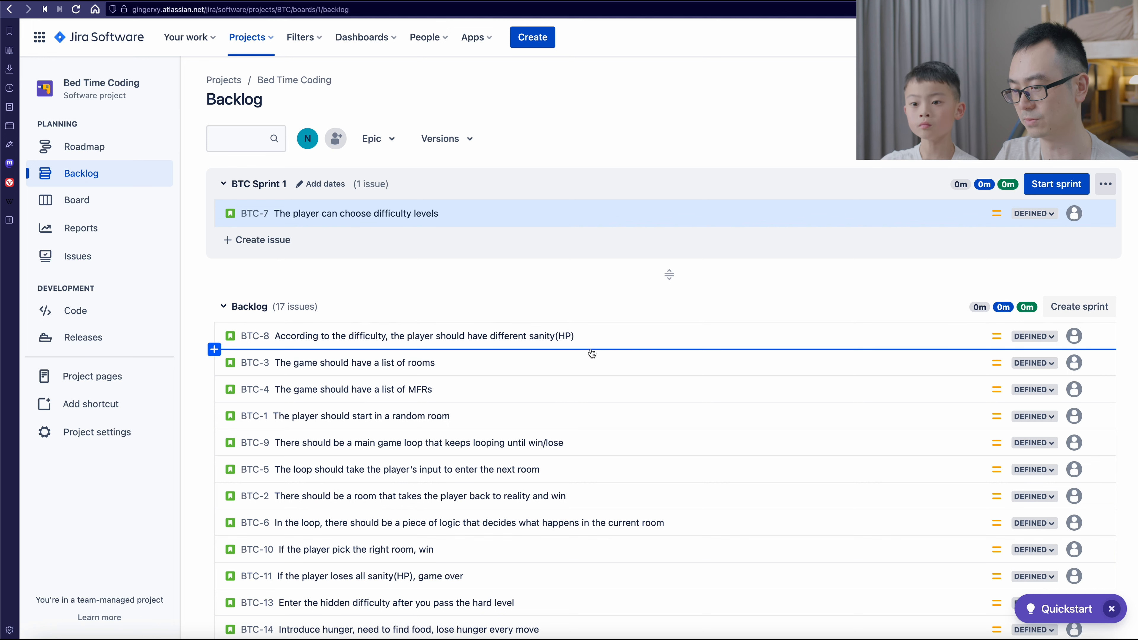
{"action": "left_click", "coordinate": [699, 342]}
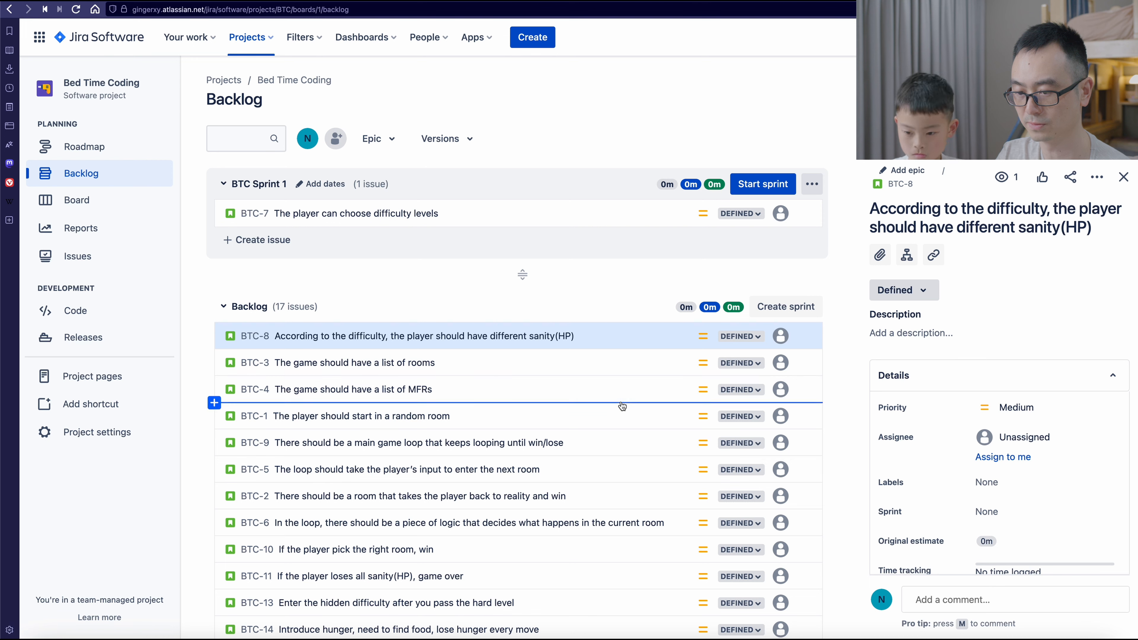
{"action": "left_click", "coordinate": [610, 445], "text": "shift"}
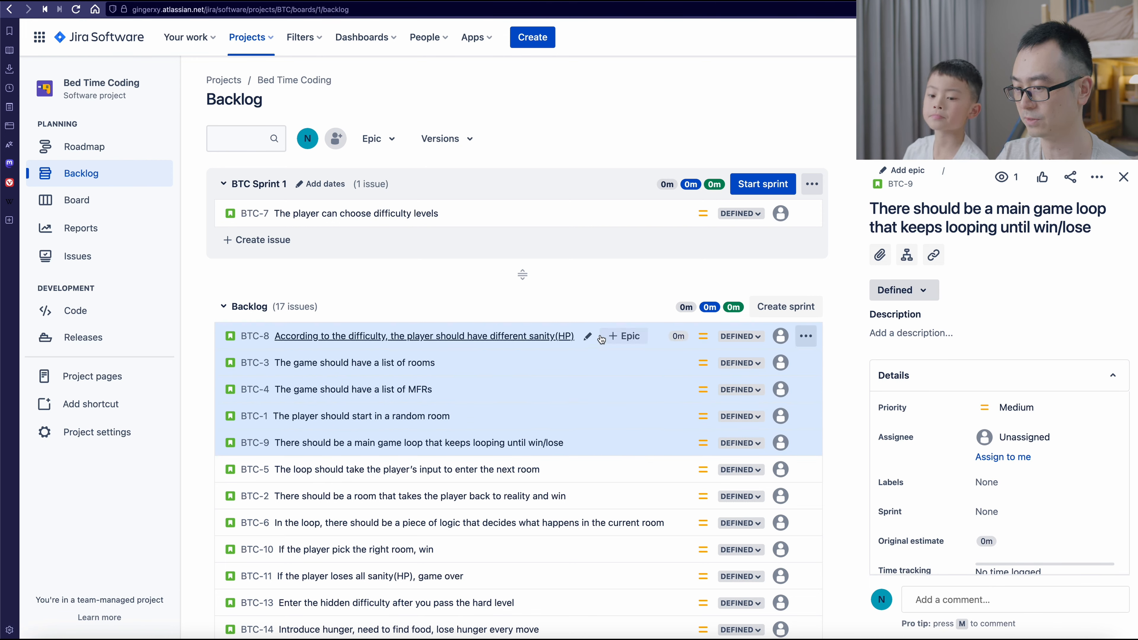
{"action": "left_click_drag", "start_coordinate": [653, 335], "coordinate": [635, 234]}
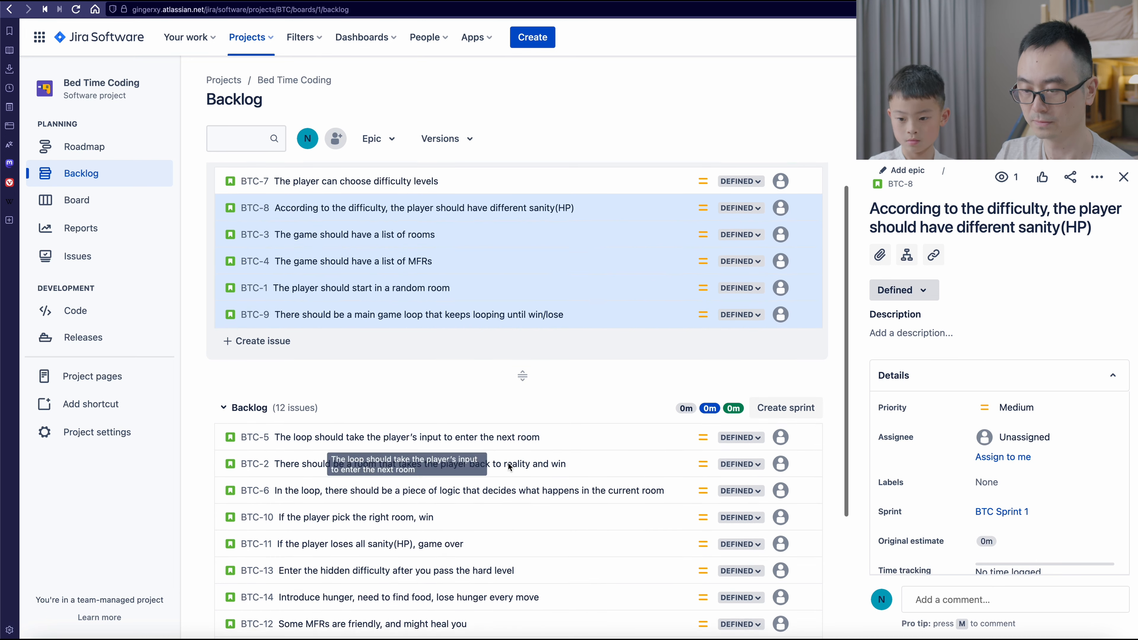
- Move issues BTC-5 and BTC-2 from the backlog to the end of BTC Sprint 1
{"action": "scroll", "coordinate": [507, 466], "scroll_direction": "down", "scroll_amount": 2}
{"action": "scroll", "coordinate": [507, 461], "scroll_direction": "up", "scroll_amount": 2}
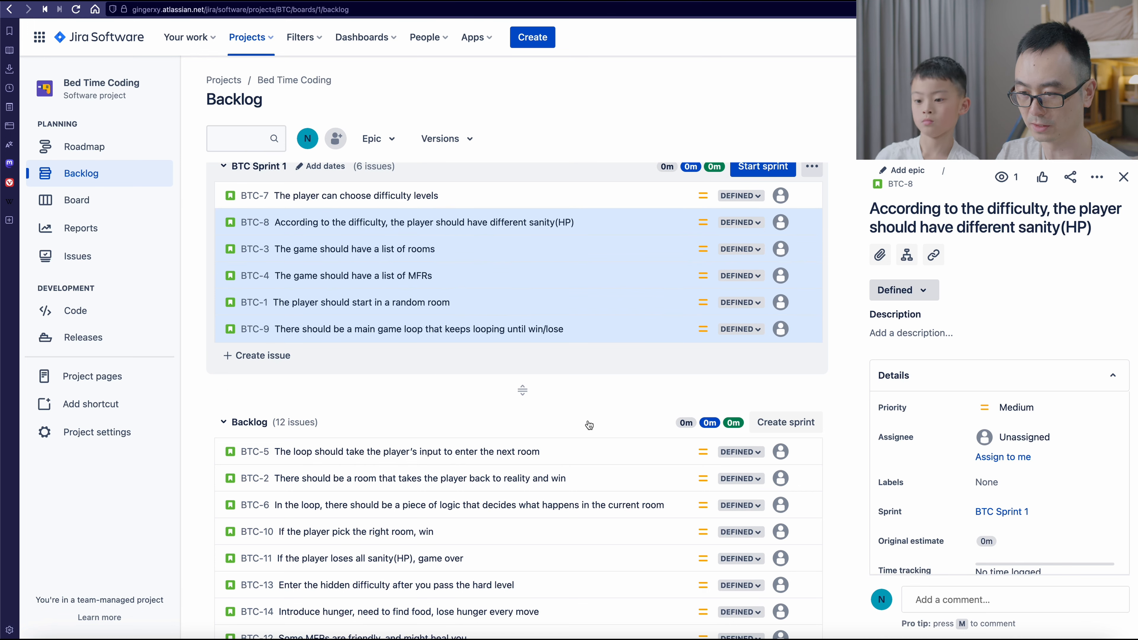
{"action": "scroll", "coordinate": [601, 407], "scroll_direction": "down", "scroll_amount": 2}
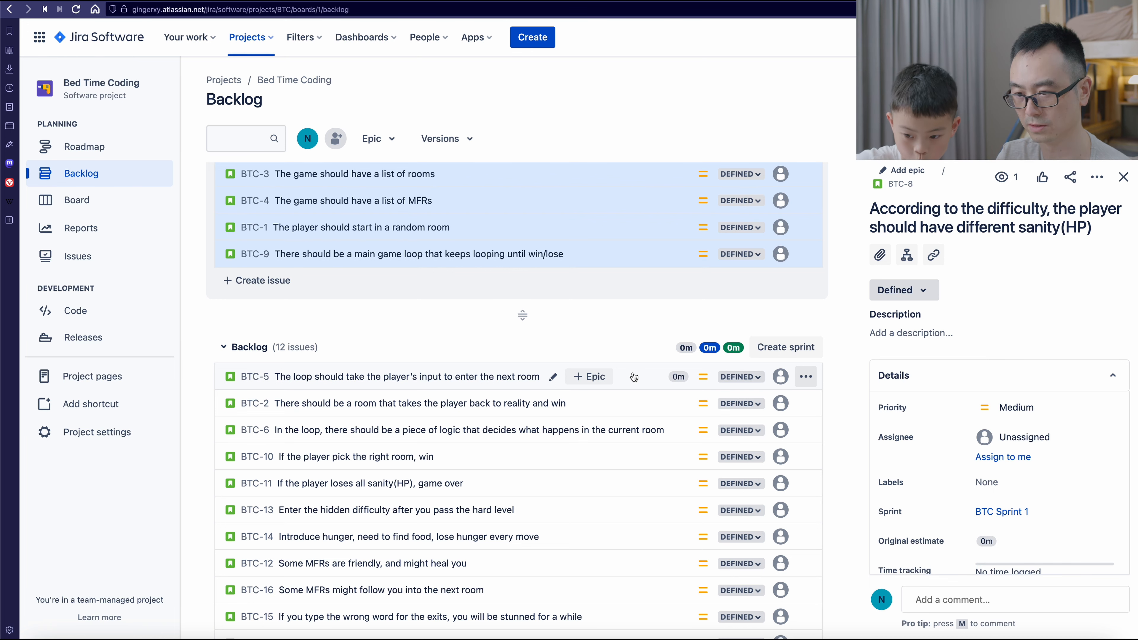
{"action": "left_click_drag", "start_coordinate": [633, 377], "coordinate": [632, 320]}
{"action": "left_click_drag", "start_coordinate": [649, 429], "coordinate": [645, 329]}
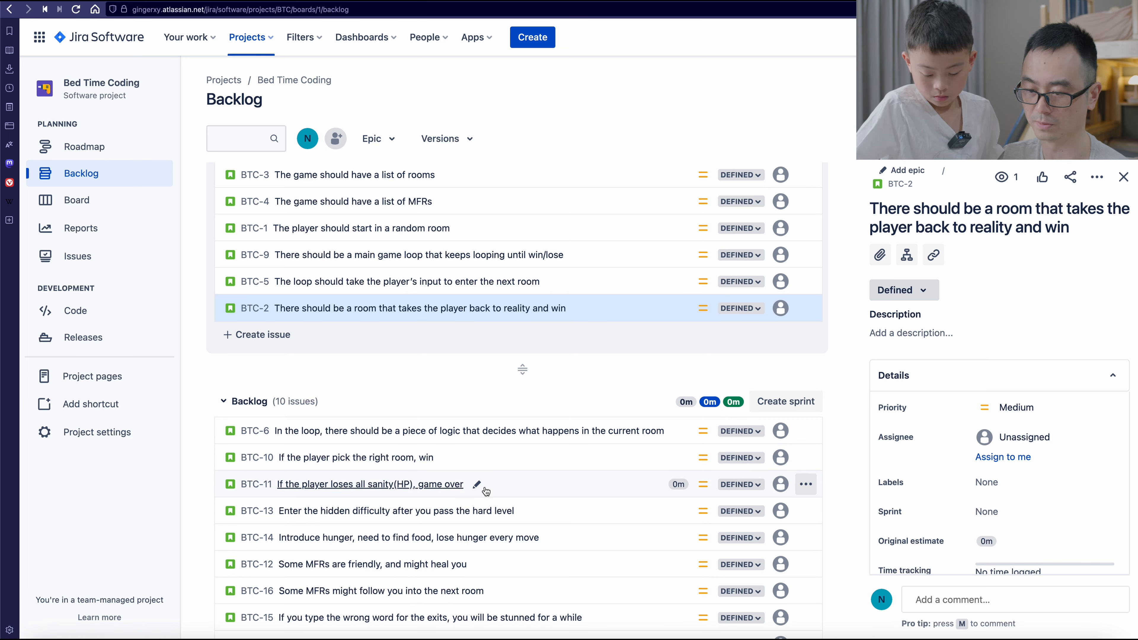
- Move backlog issues BTC-6, BTC-10 and BTC-11 together to the end of BTC Sprint 1
{"action": "left_click", "coordinate": [524, 489]}
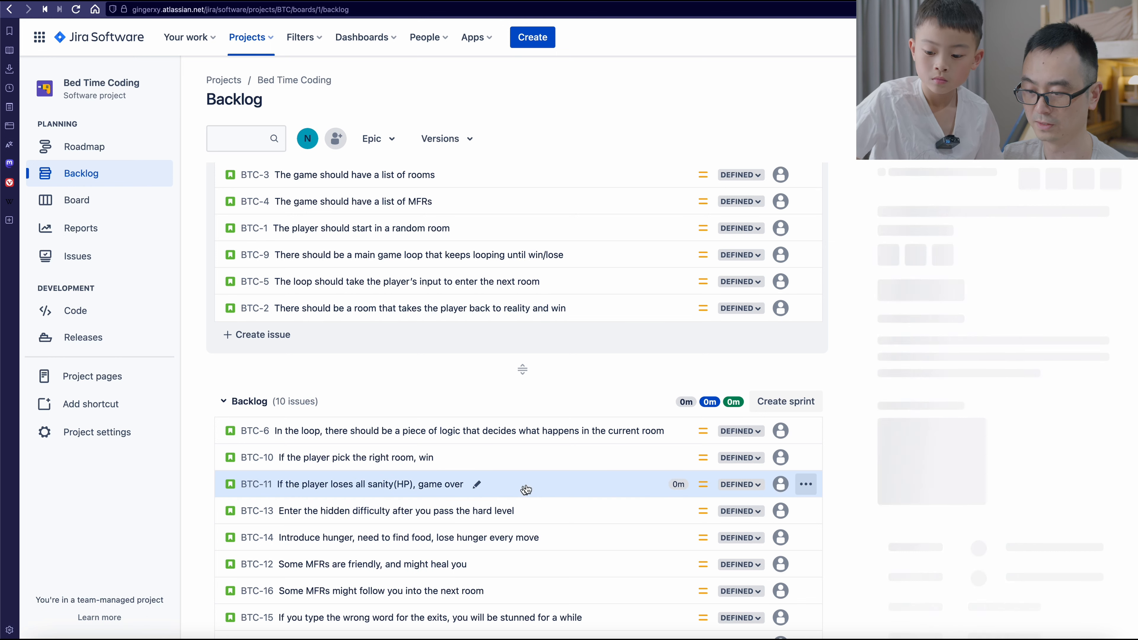
{"action": "left_click", "coordinate": [688, 435], "text": "shift"}
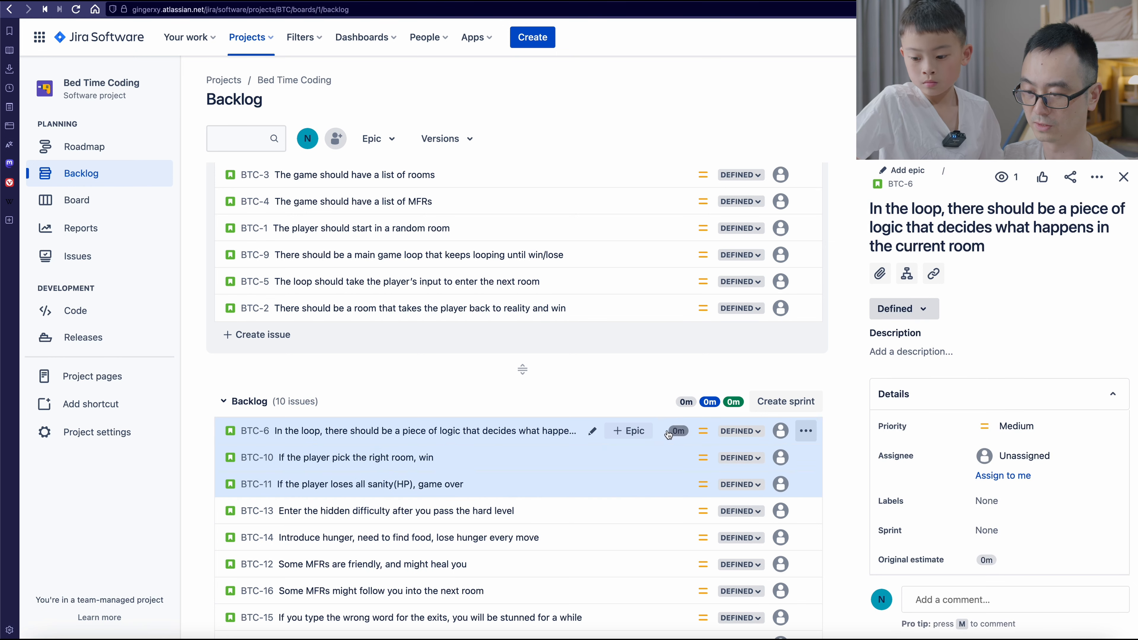
{"action": "left_click_drag", "start_coordinate": [660, 433], "coordinate": [655, 325]}
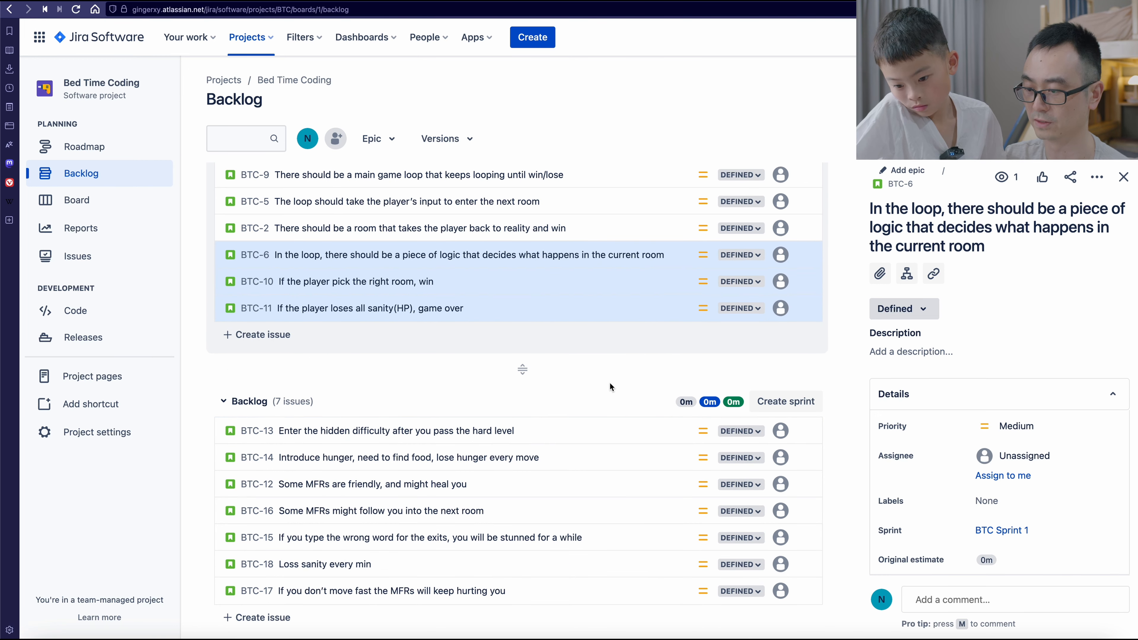
{"action": "scroll", "coordinate": [610, 384], "scroll_direction": "up", "scroll_amount": 4}
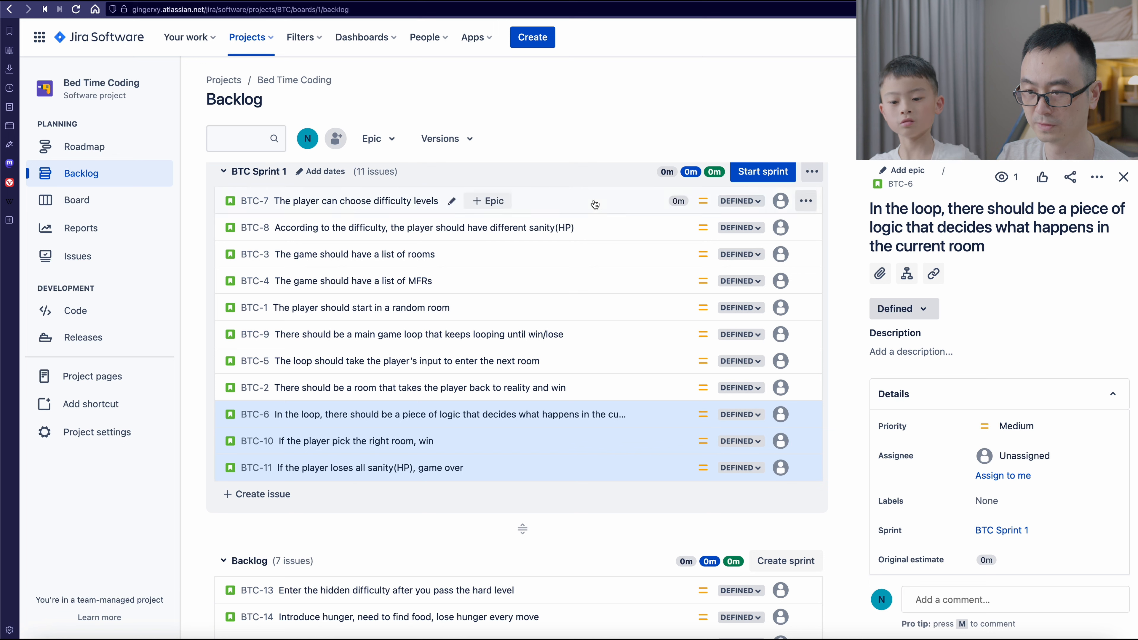
{"action": "left_click", "coordinate": [613, 204]}
{"action": "left_click", "coordinate": [654, 388], "text": "shift"}
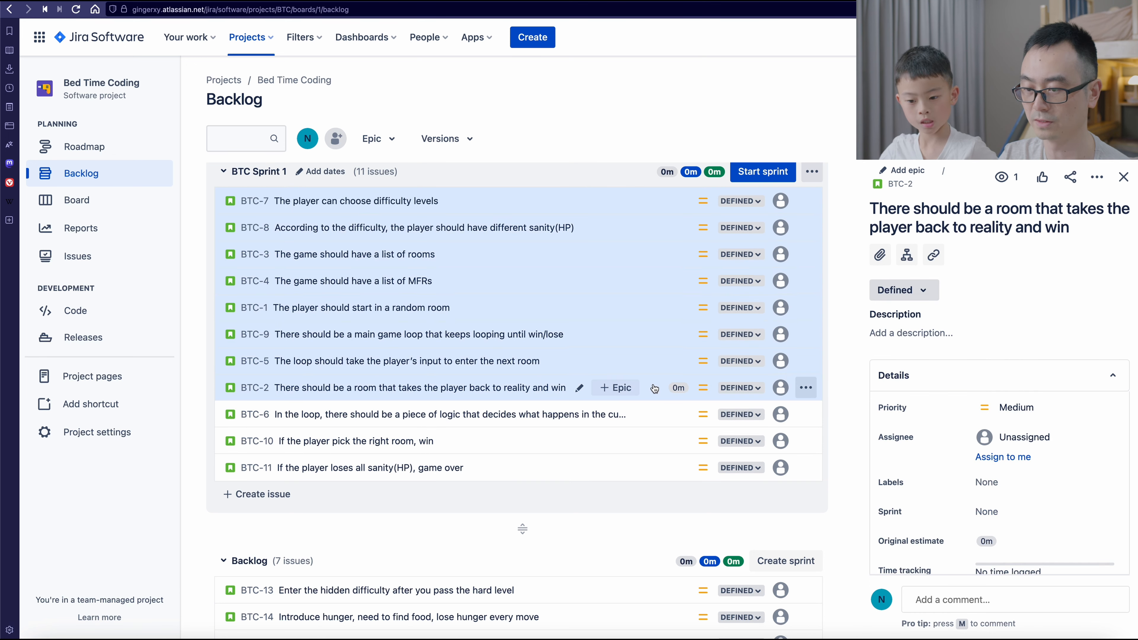
{"action": "left_click_drag", "start_coordinate": [648, 328], "coordinate": [643, 297]}
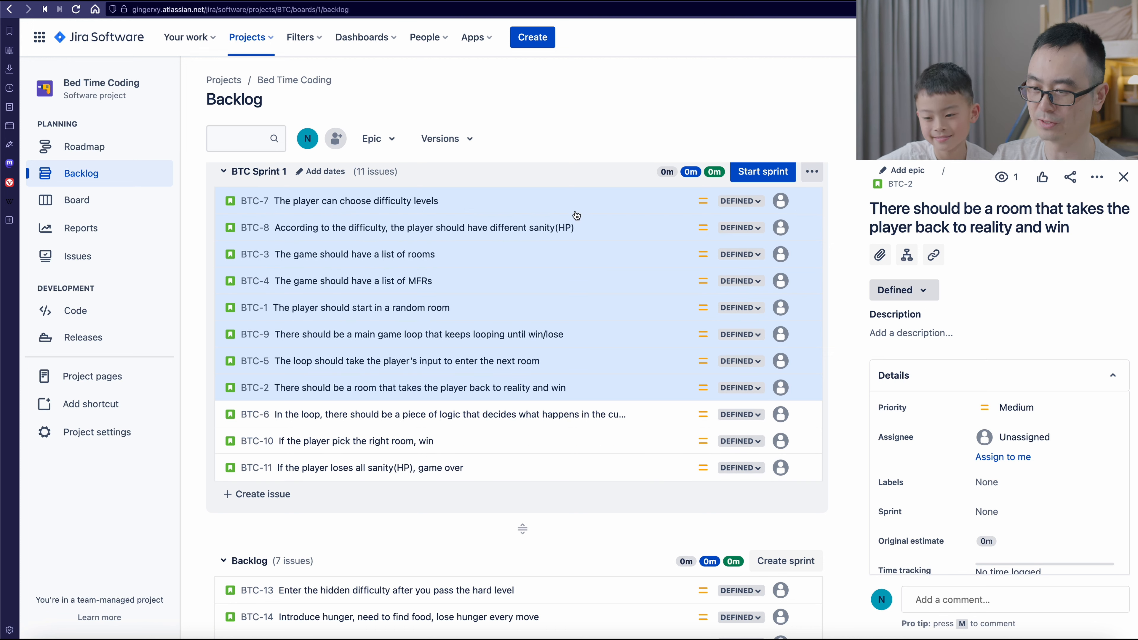
- Assign issue BTC-7, "The player can choose difficulty levels", to yourself and set its original estimate to 1h 30m
{"action": "left_click", "coordinate": [540, 203]}
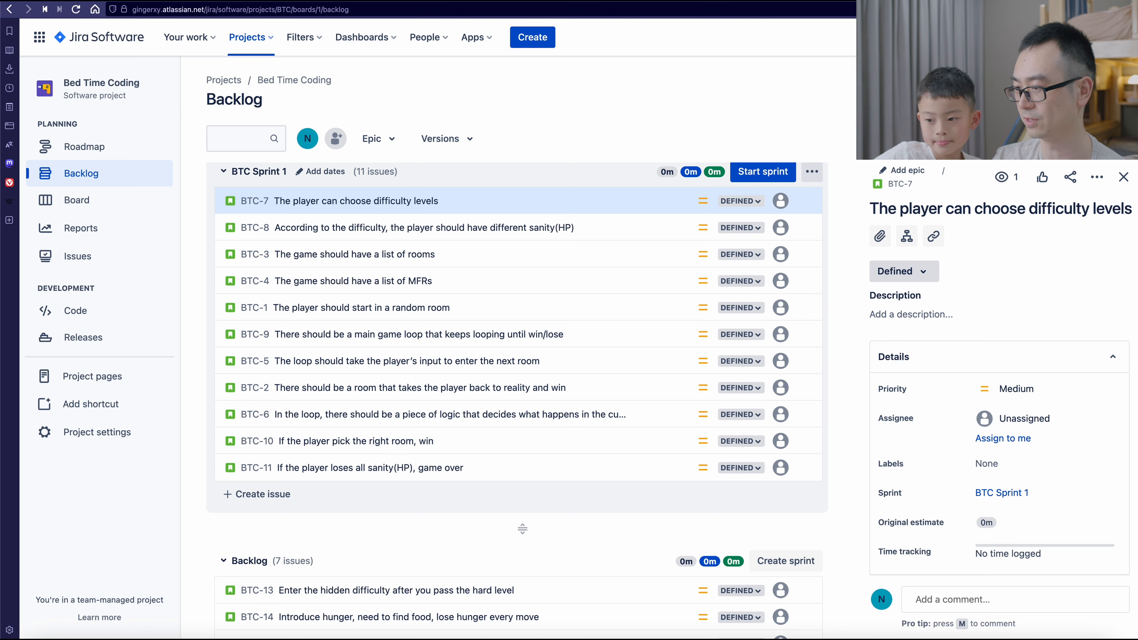
{"action": "left_click", "coordinate": [1013, 442]}
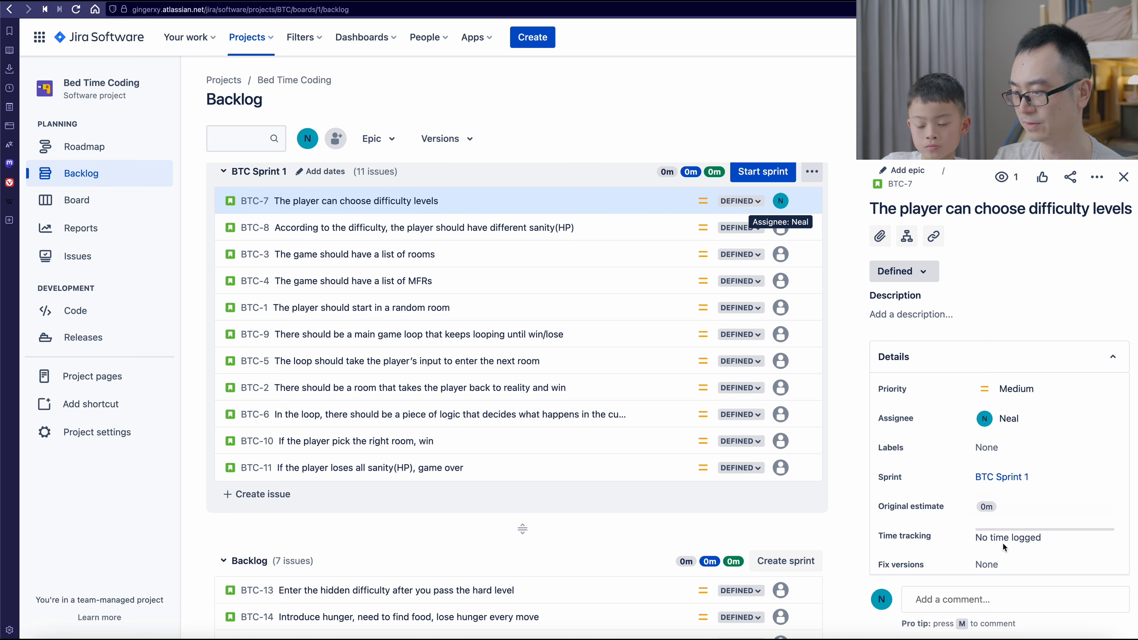
{"action": "scroll", "coordinate": [1061, 448], "scroll_direction": "down", "scroll_amount": 2}
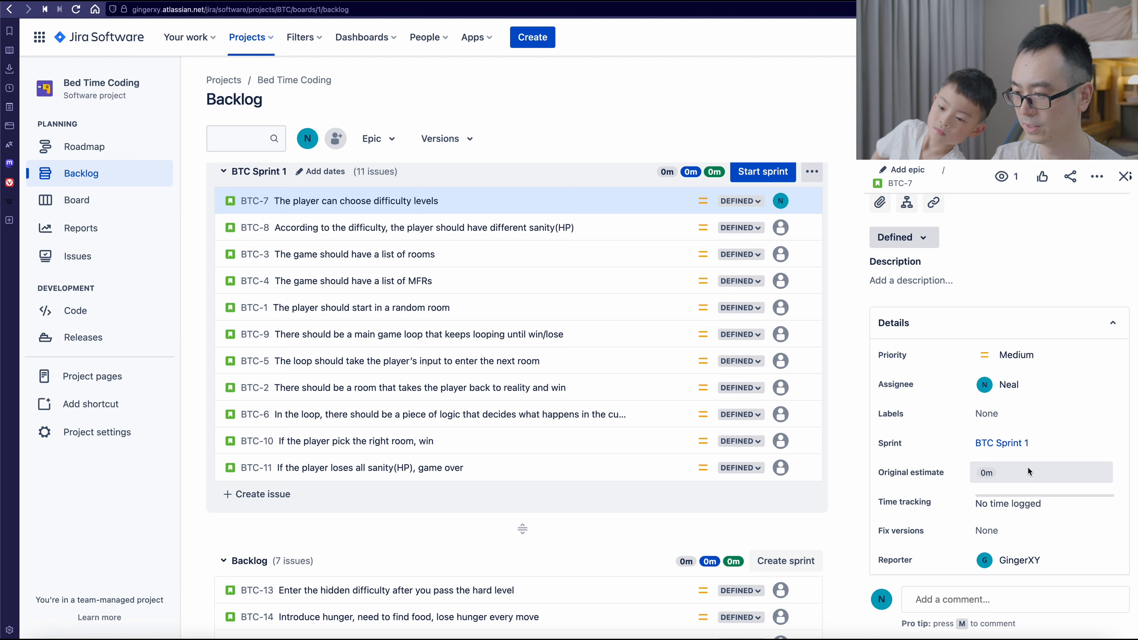
{"action": "left_click", "coordinate": [1004, 473]}
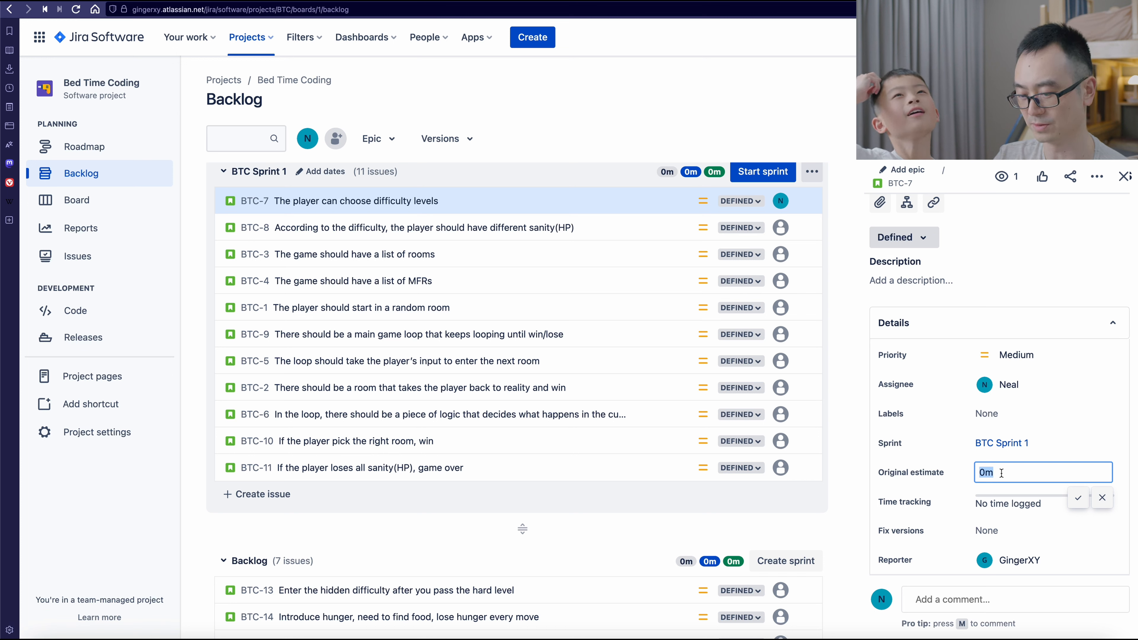
{"action": "type", "text": "1h"}
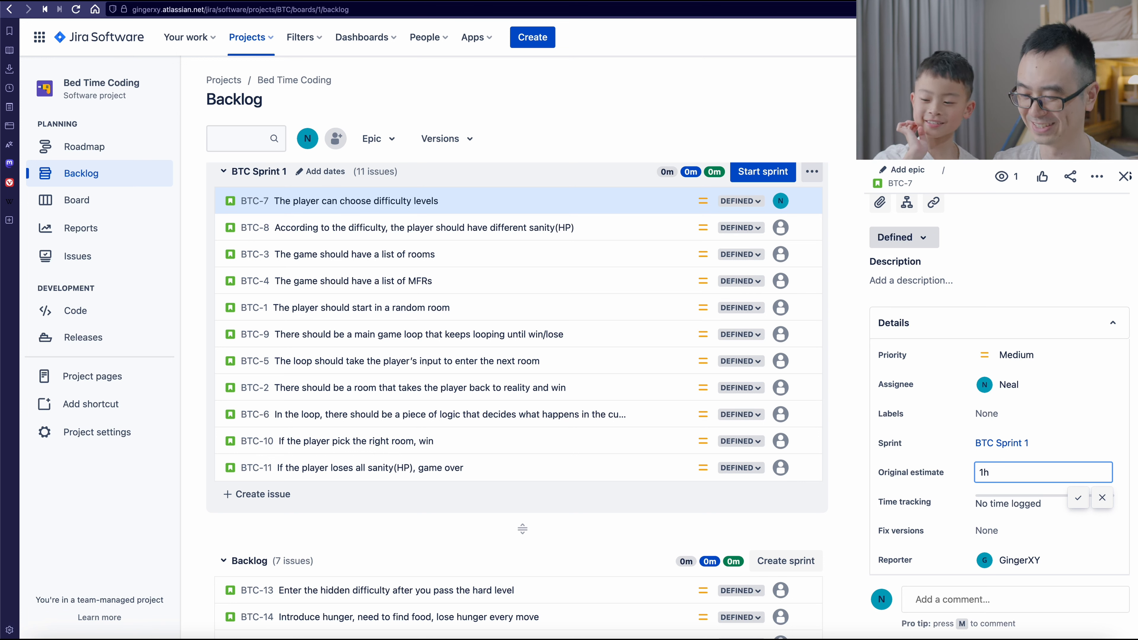
{"action": "type", "text": "30m"}
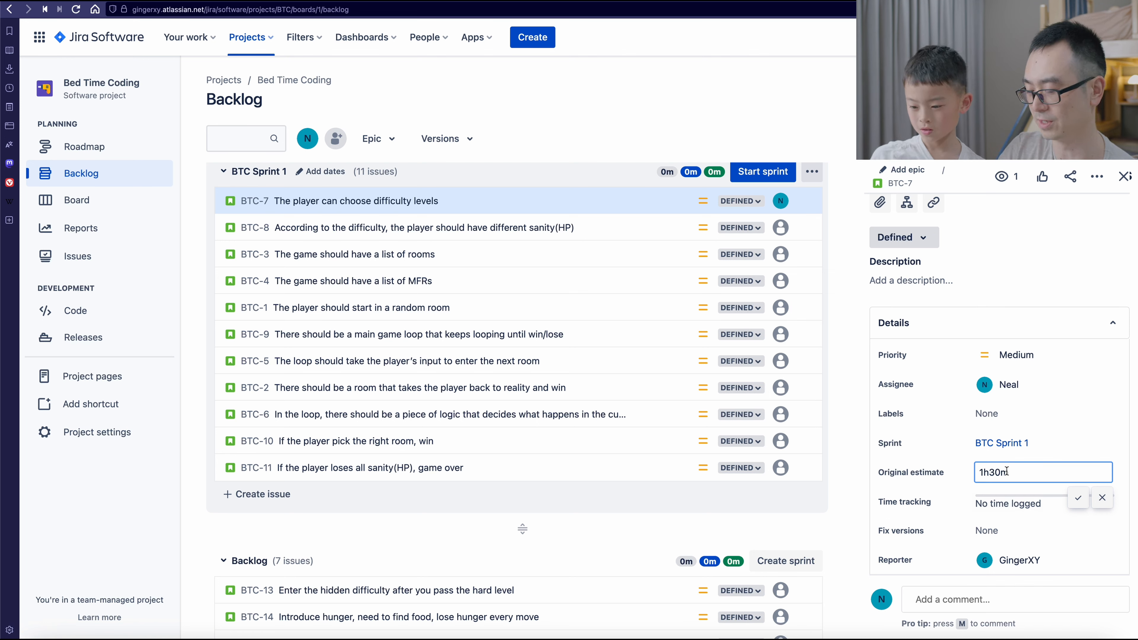
{"action": "left_click", "coordinate": [1077, 498]}
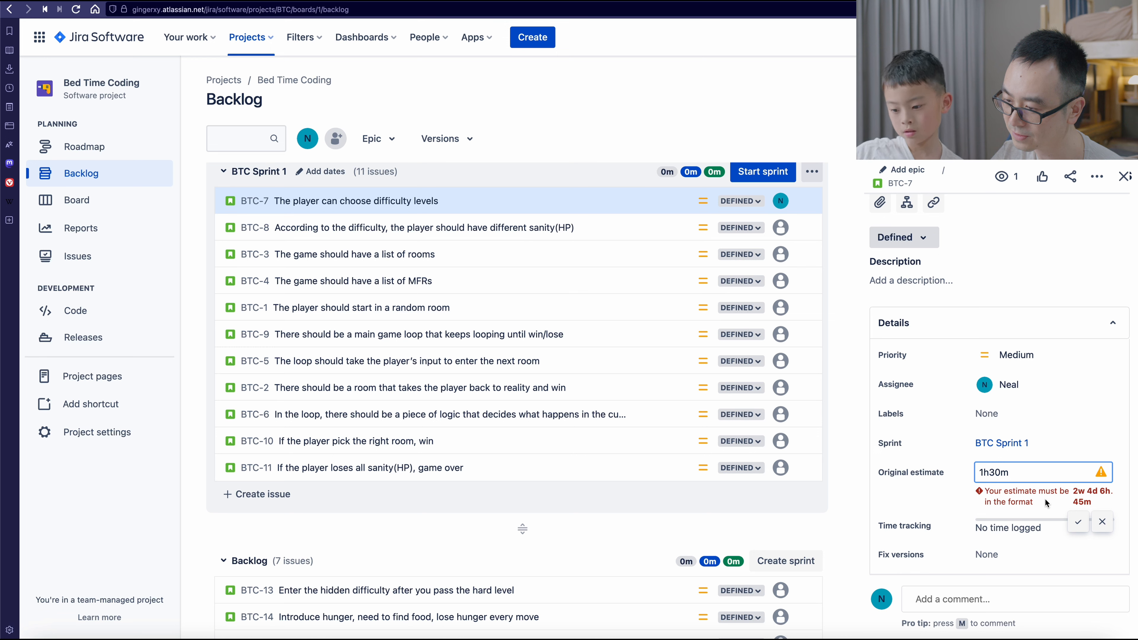
{"action": "key", "text": "Left"}
{"action": "key", "text": "Left"}
{"action": "key", "text": "Left"}
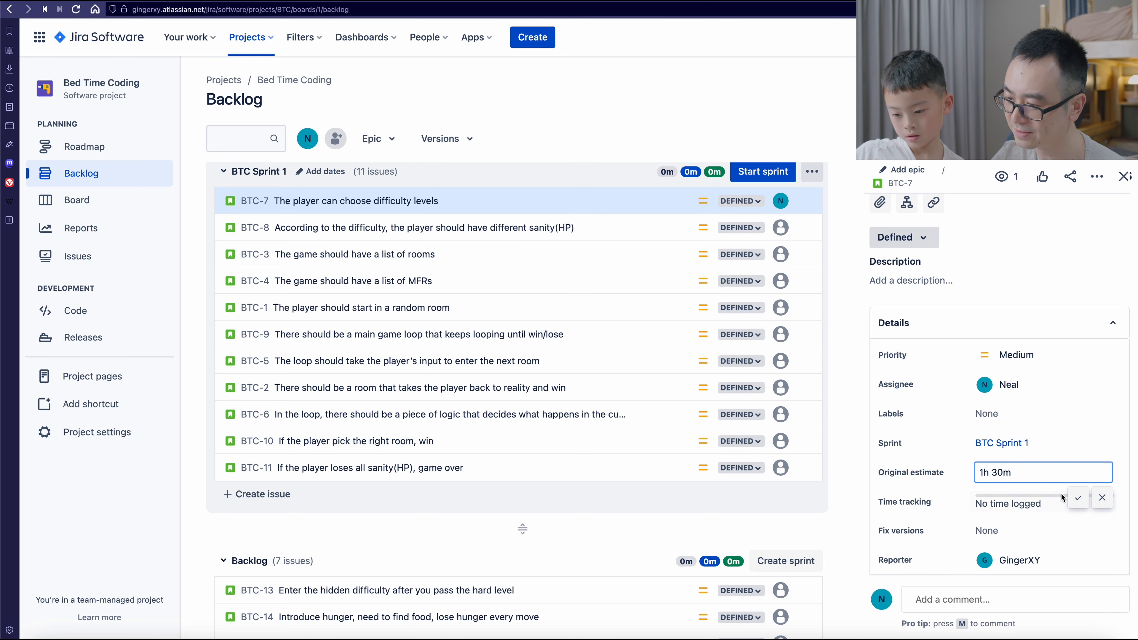
{"action": "left_click", "coordinate": [1074, 497]}
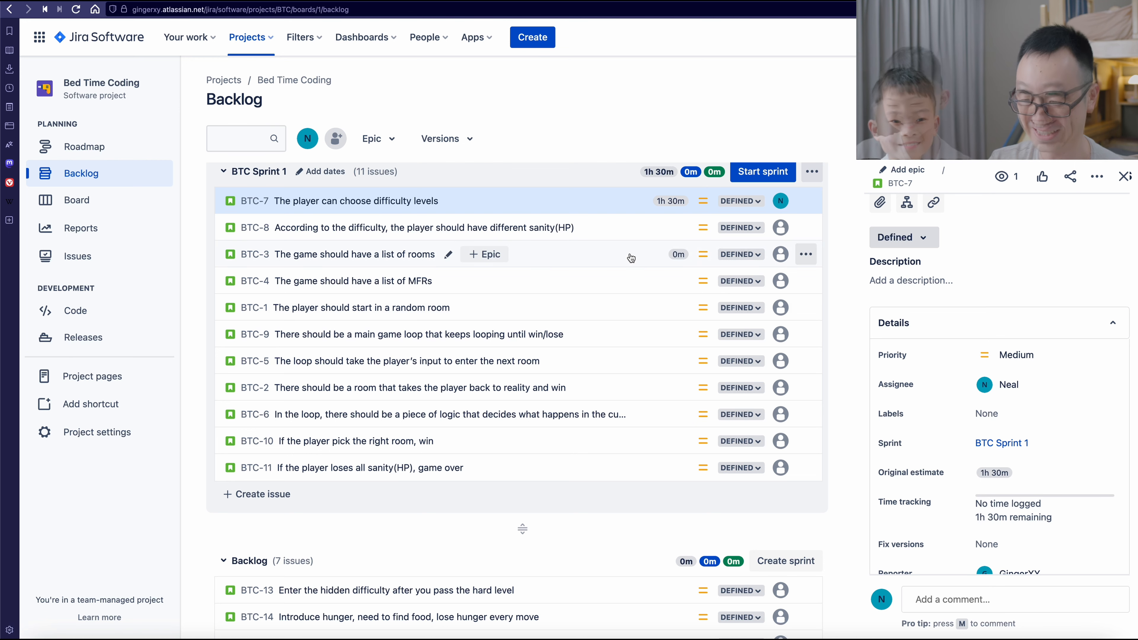
- Assign issue BTC-8 about difficulty-based sanity(HP) to yourself and set its original estimate to 1h
{"action": "left_click", "coordinate": [653, 226]}
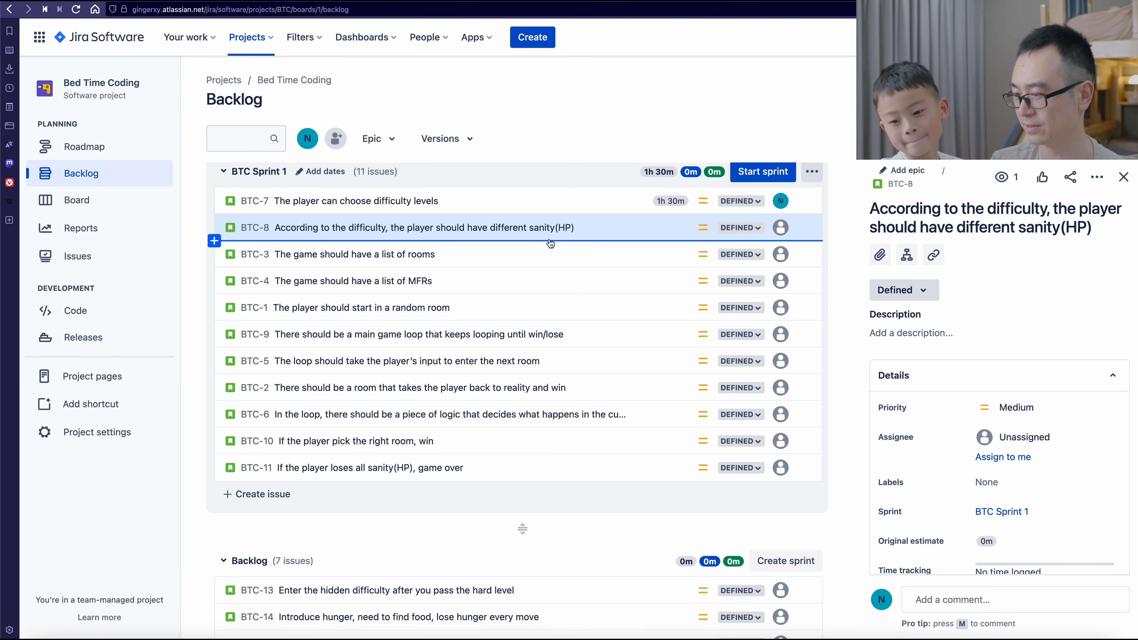
{"action": "left_click", "coordinate": [1003, 456]}
{"action": "scroll", "coordinate": [1073, 470], "scroll_direction": "down", "scroll_amount": 2}
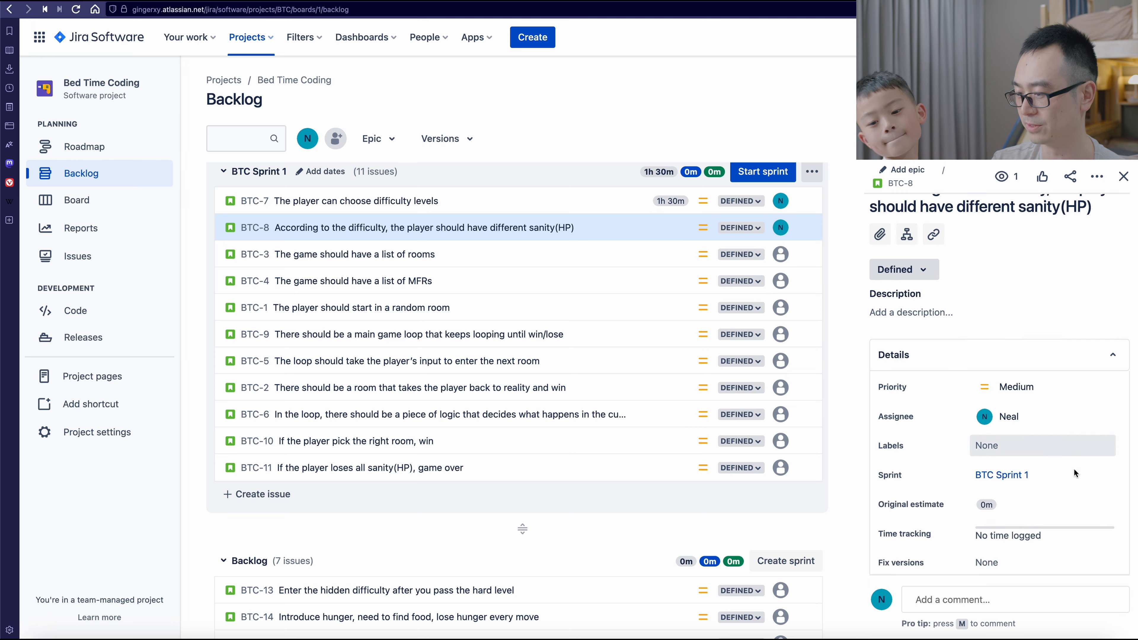
{"action": "scroll", "coordinate": [1073, 468], "scroll_direction": "down", "scroll_amount": 2}
{"action": "left_click", "coordinate": [986, 419]}
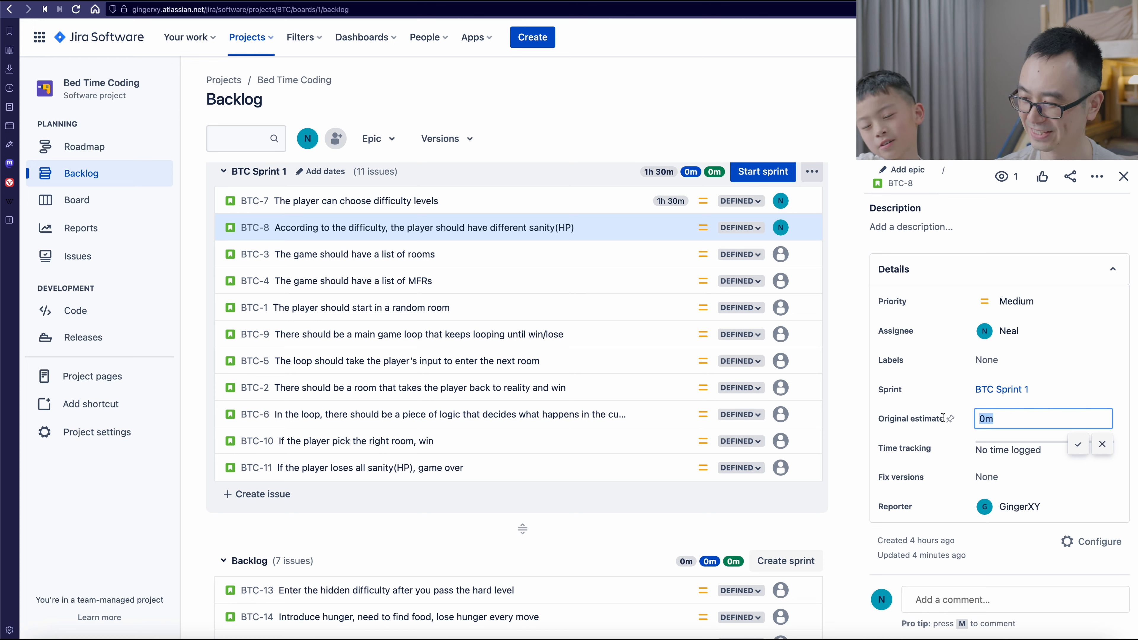
{"action": "type", "text": "1h"}
- Assign issue BTC-3, "The game should have a list of rooms", to yourself and set its original estimate to 2d
{"action": "left_click", "coordinate": [571, 259]}
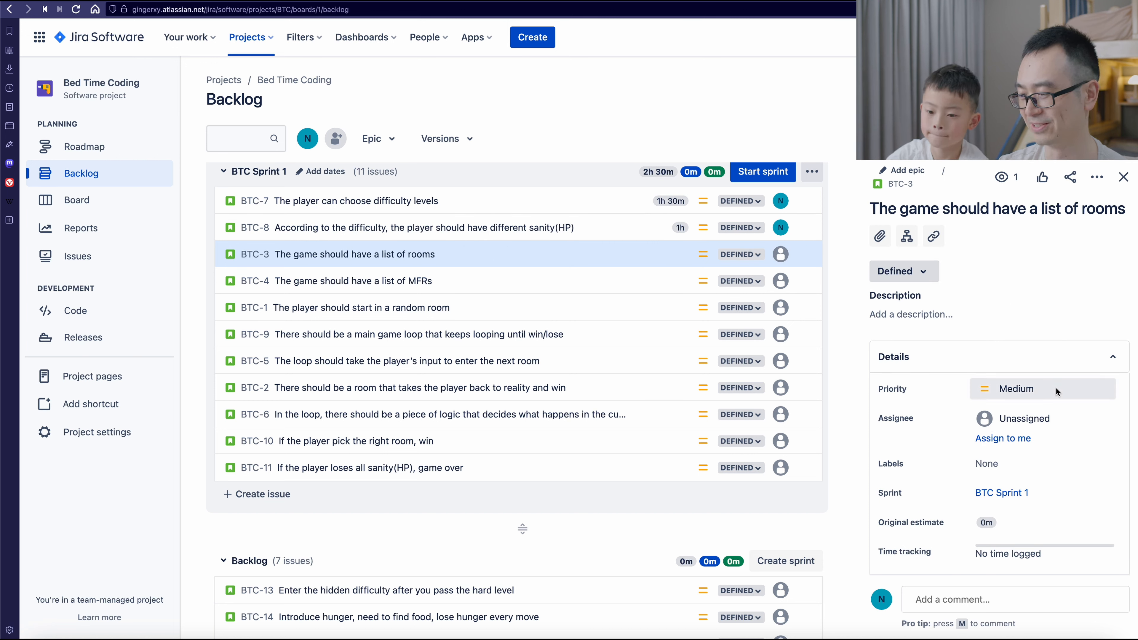
{"action": "left_click", "coordinate": [1012, 439]}
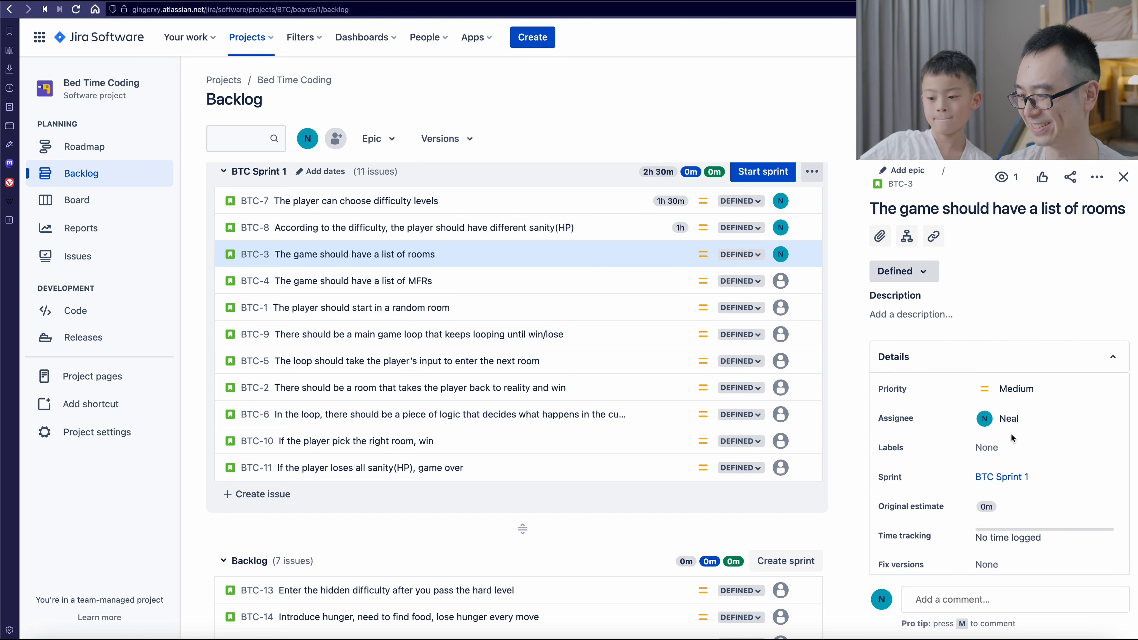
{"action": "left_click", "coordinate": [1011, 507]}
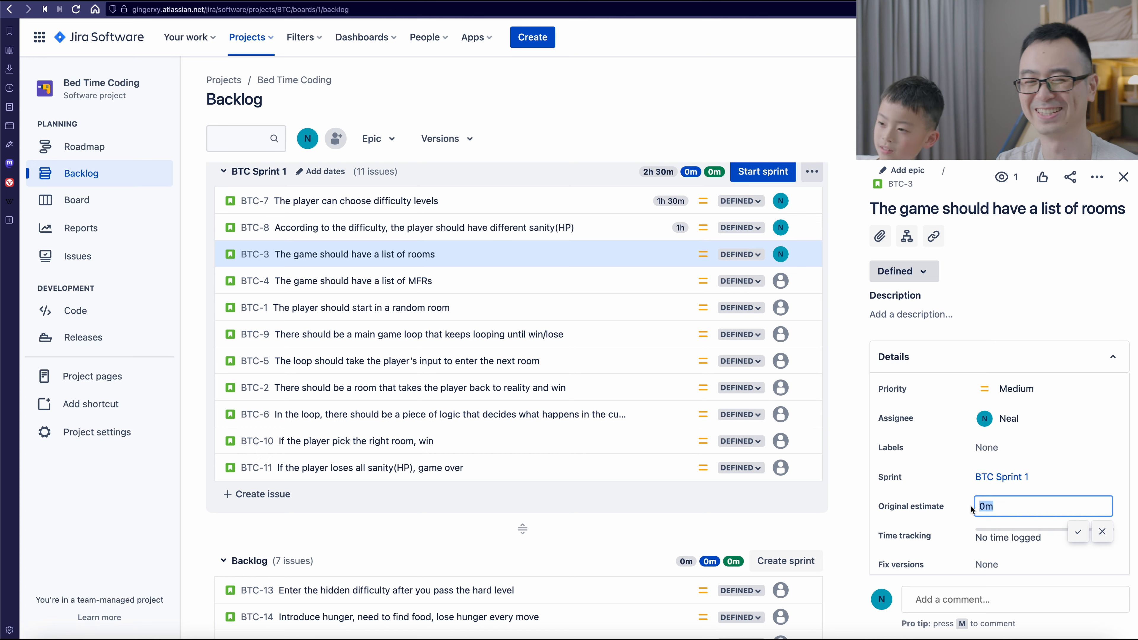
{"action": "type", "text": "2d"}
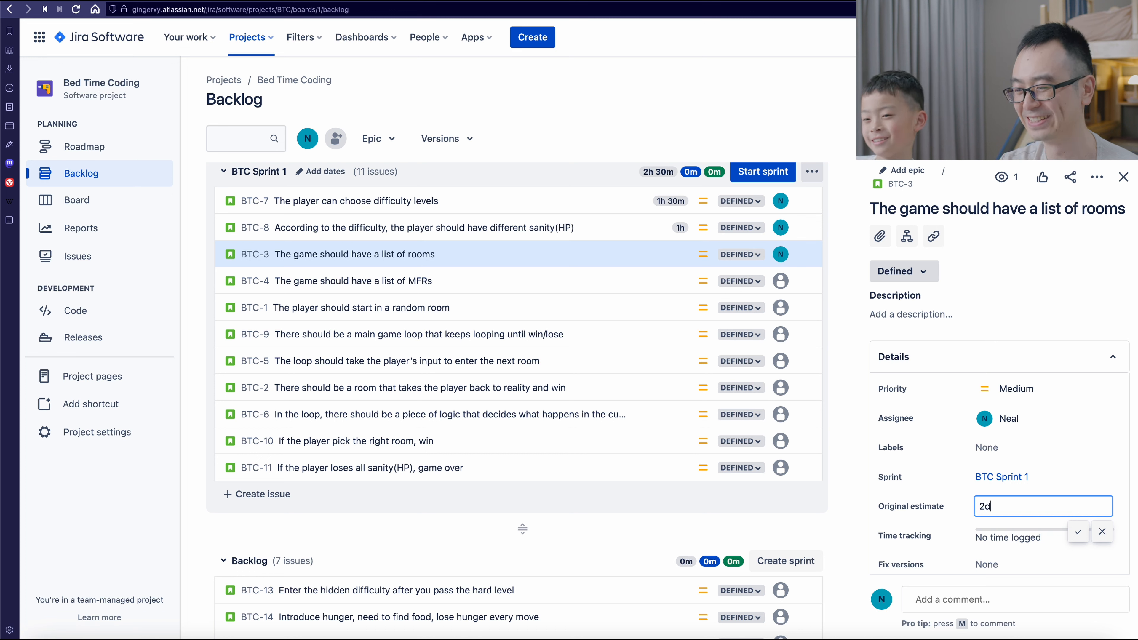
{"action": "left_click", "coordinate": [1077, 531]}
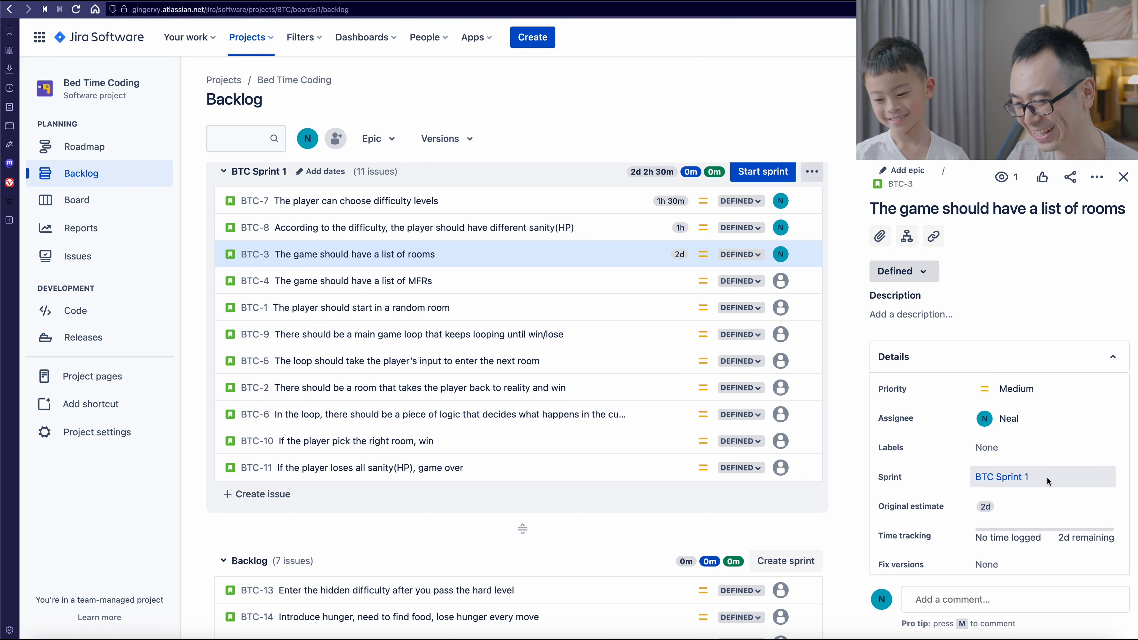
- Try an original estimate of 2d 2h 16m 32s for issue BTC-3, and set it to 2d 2h 16m
{"action": "left_click", "coordinate": [998, 510]}
{"action": "type", "text": "2h 16m 32s"}
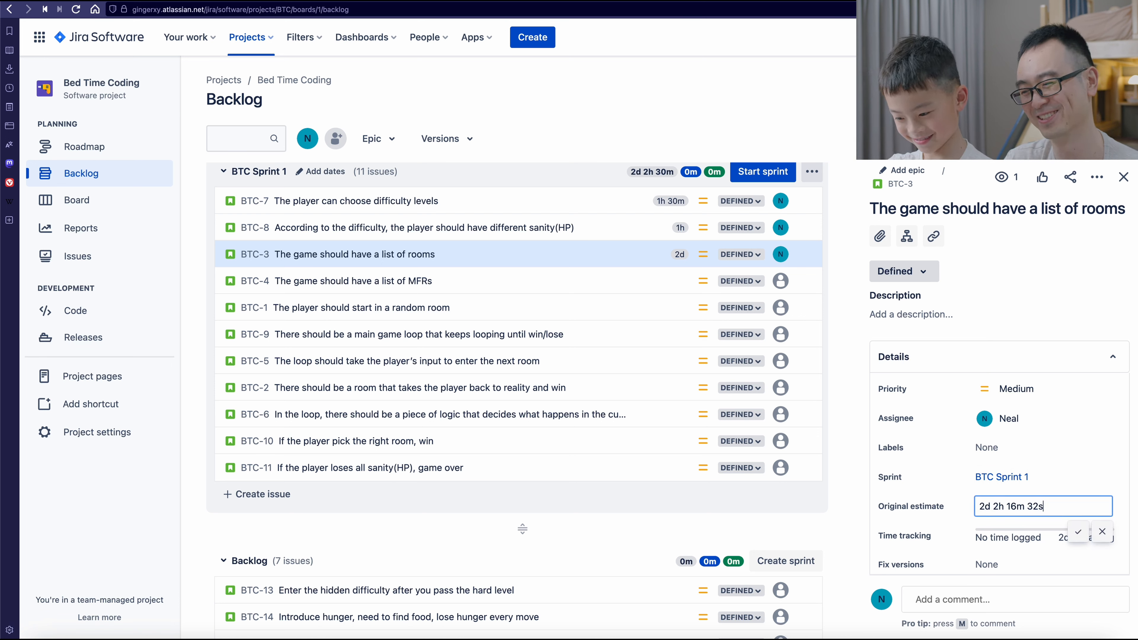
{"action": "key", "text": "Return"}
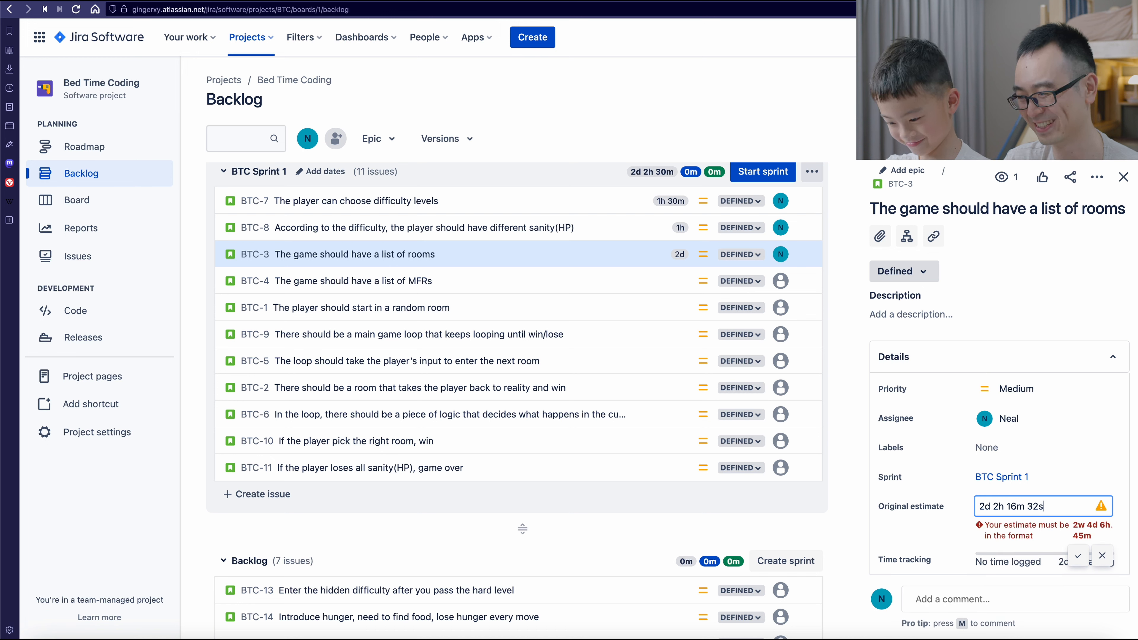
{"action": "key", "text": "BackSpace"}
{"action": "key", "text": "BackSpace"}
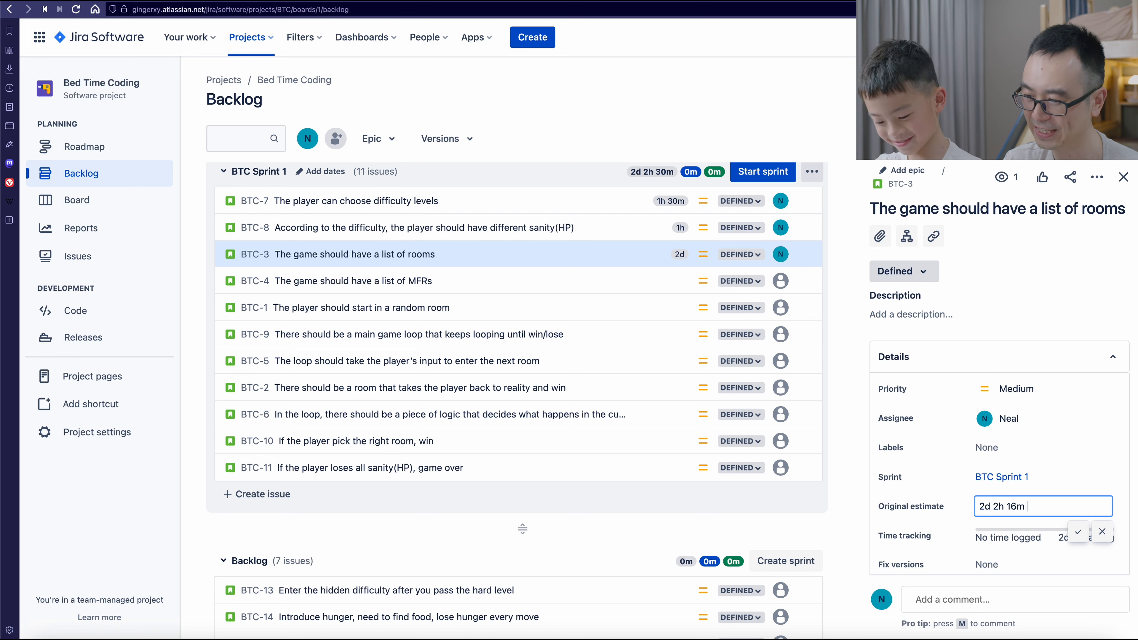
{"action": "key", "text": "Return"}
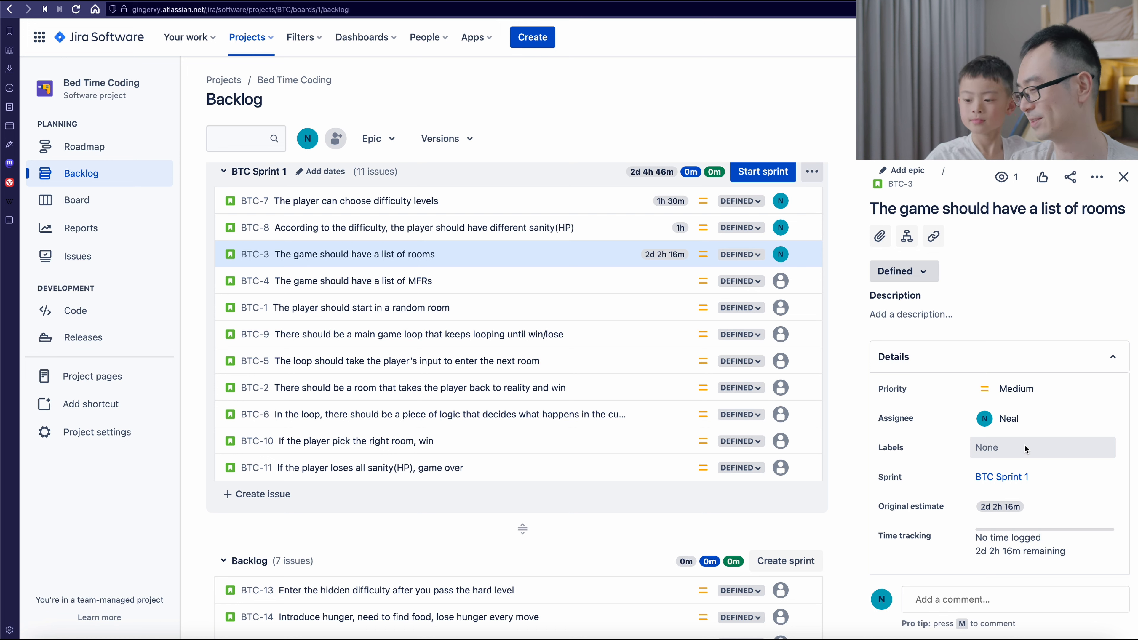
- Change the original estimate of issue BTC-7, "The player can choose difficulty levels", to 2h
{"action": "left_click", "coordinate": [636, 201]}
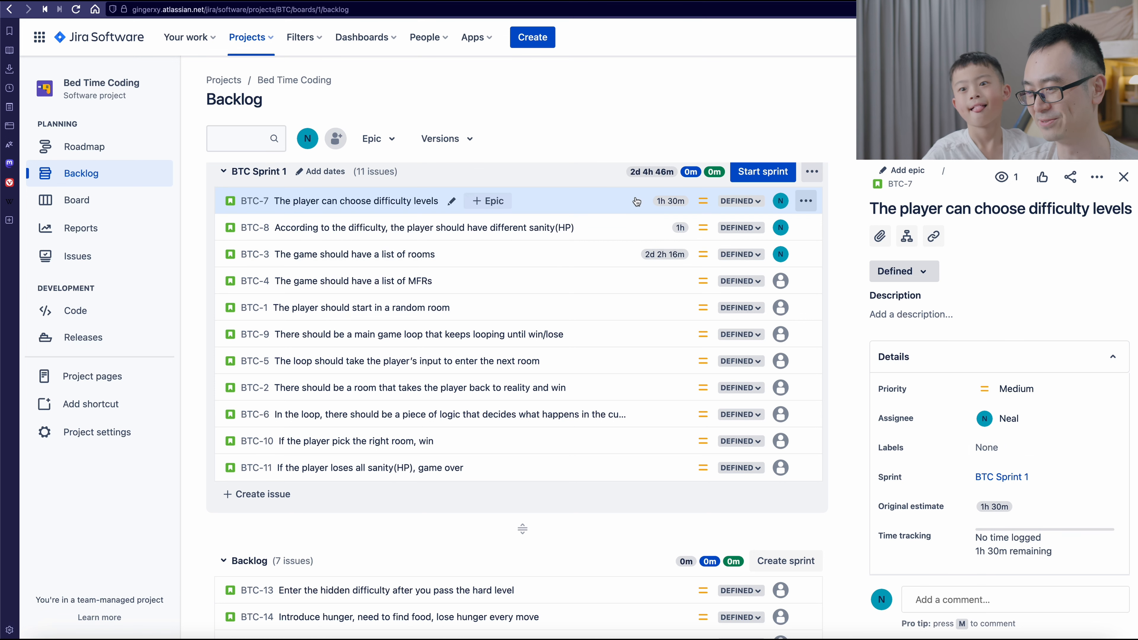
{"action": "left_click", "coordinate": [1015, 507]}
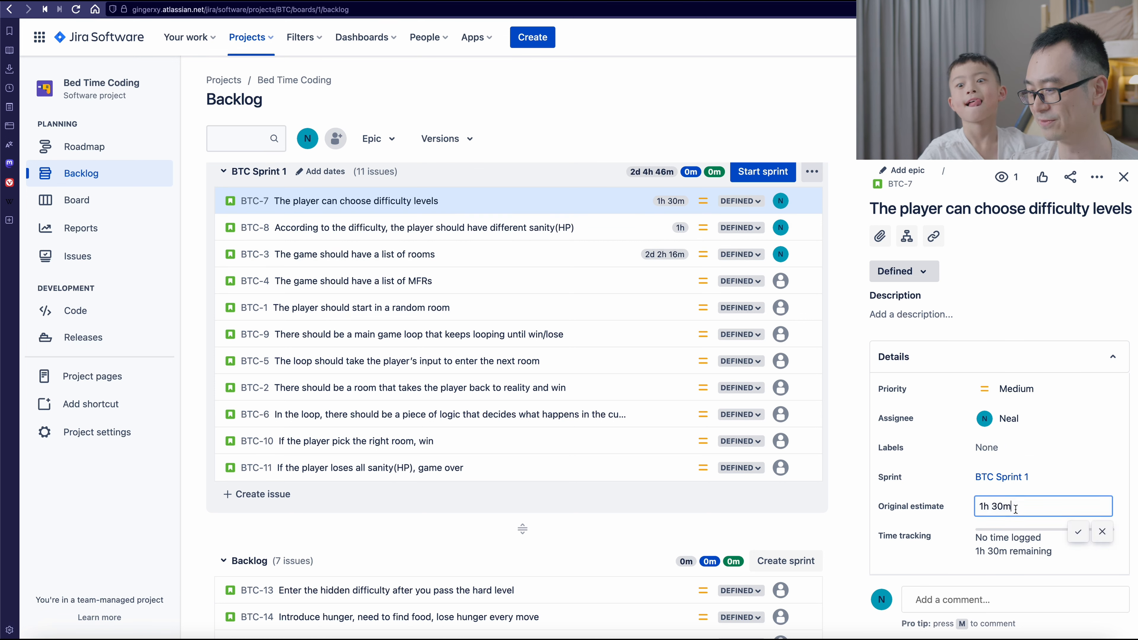
{"action": "key", "text": "ctrl+a"}
{"action": "type", "text": "2h"}
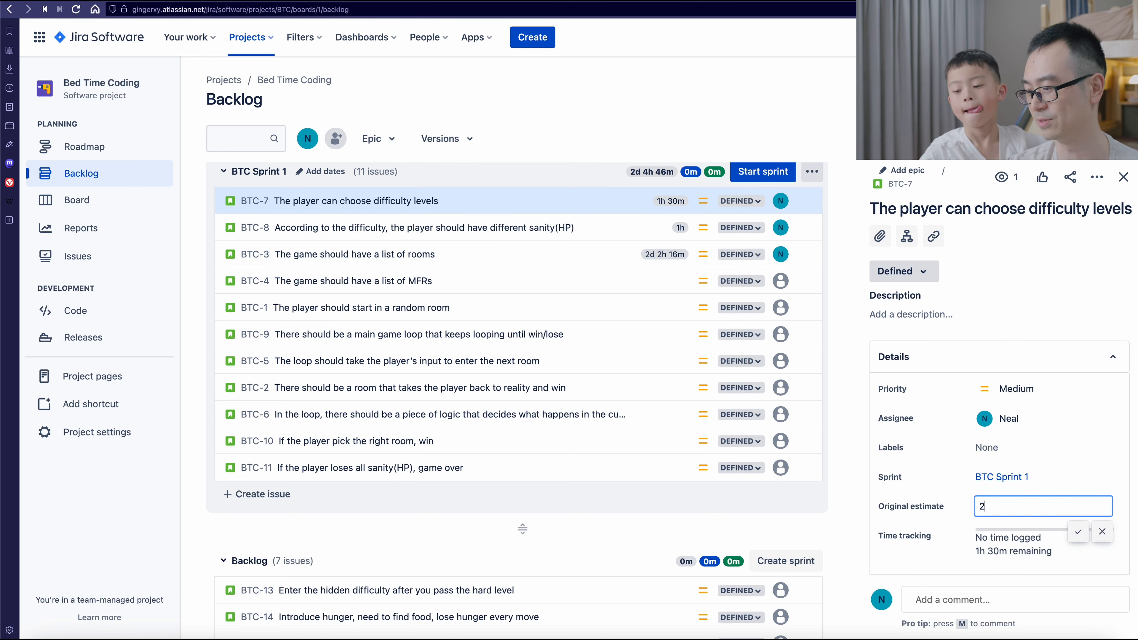
{"action": "key", "text": "Return"}
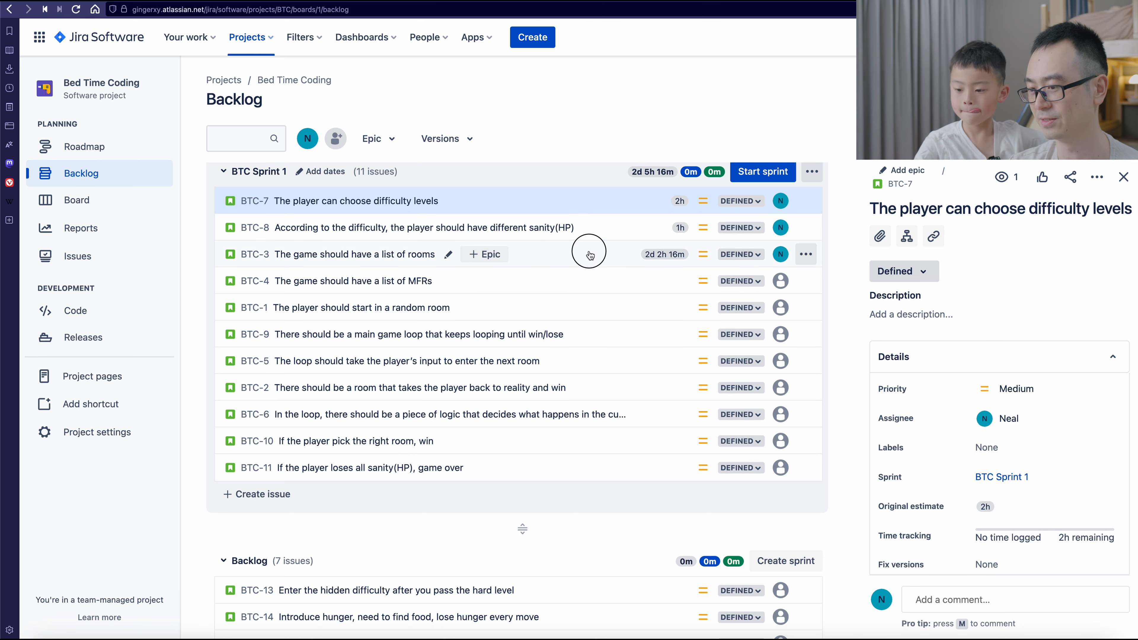
- Change the original estimate of issue BTC-3 about the list of rooms to 3d
{"action": "left_click", "coordinate": [589, 255]}
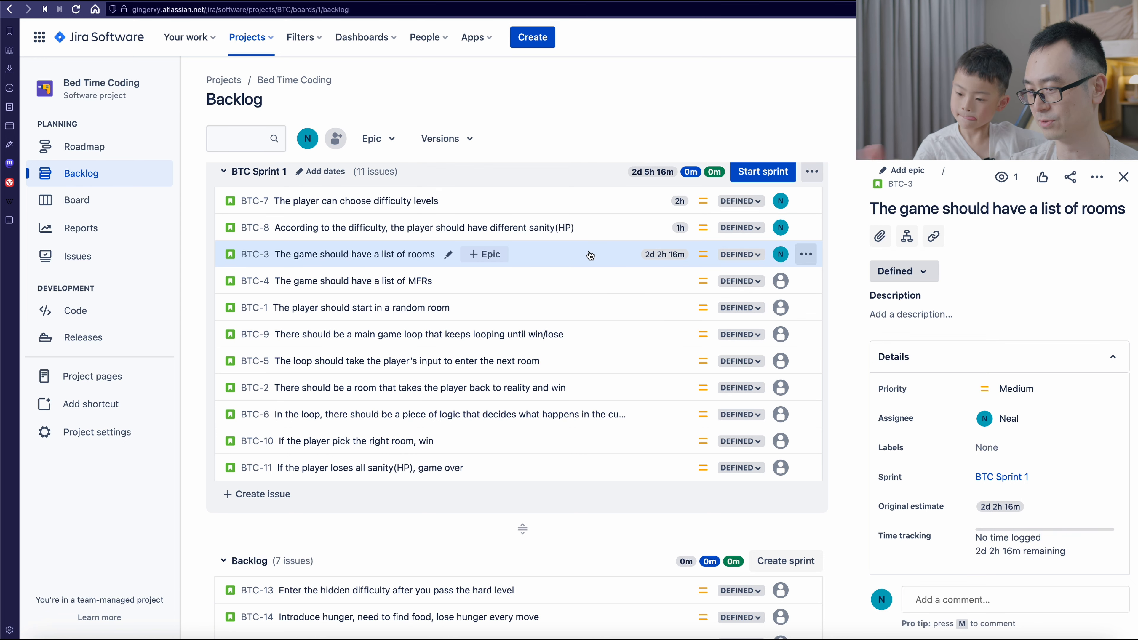
{"action": "left_click", "coordinate": [1045, 509]}
{"action": "type", "text": "3d"}
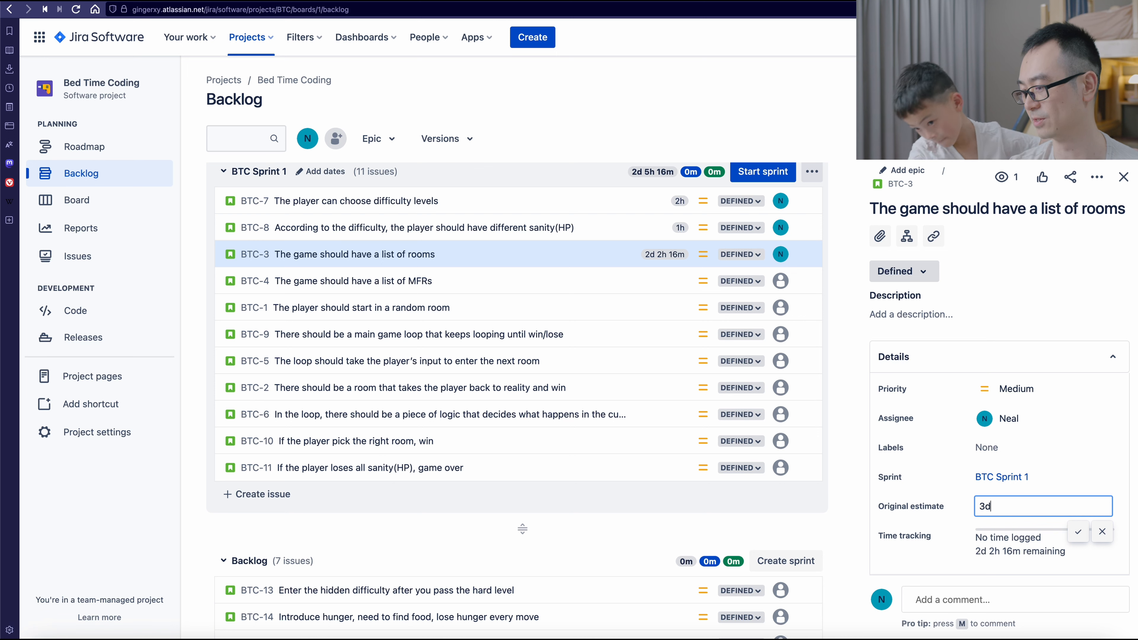
{"action": "key", "text": "Return"}
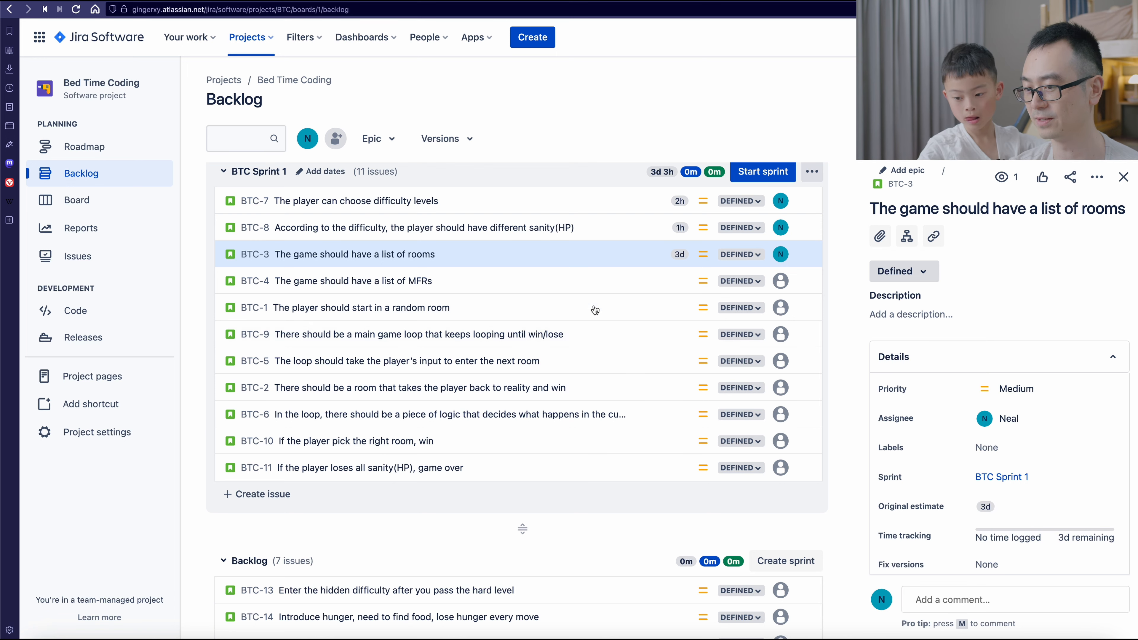
- Set the original estimate of issue BTC-4, "The game should have a list of MFRs", to 2d
{"action": "left_click", "coordinate": [594, 288]}
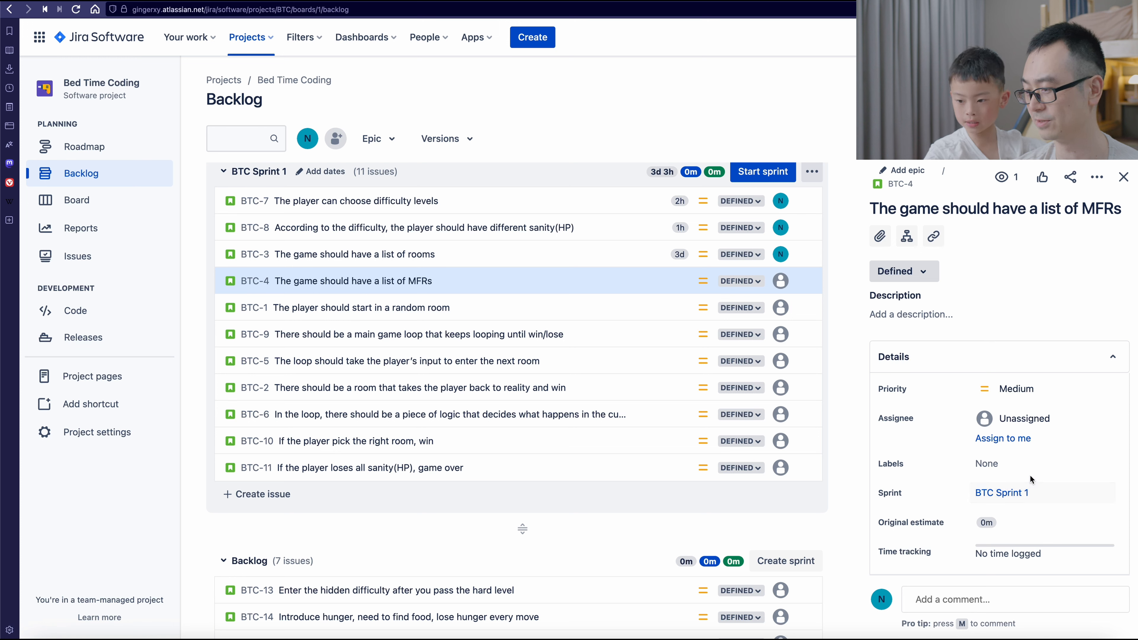
{"action": "left_click", "coordinate": [1023, 525]}
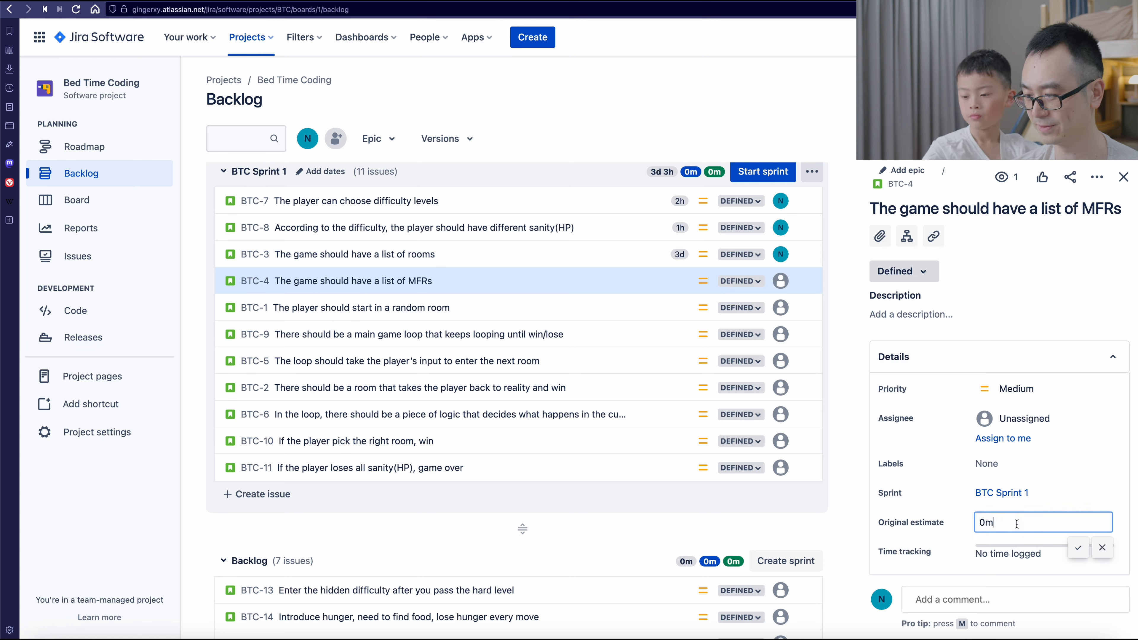
{"action": "double_click", "coordinate": [1010, 524]}
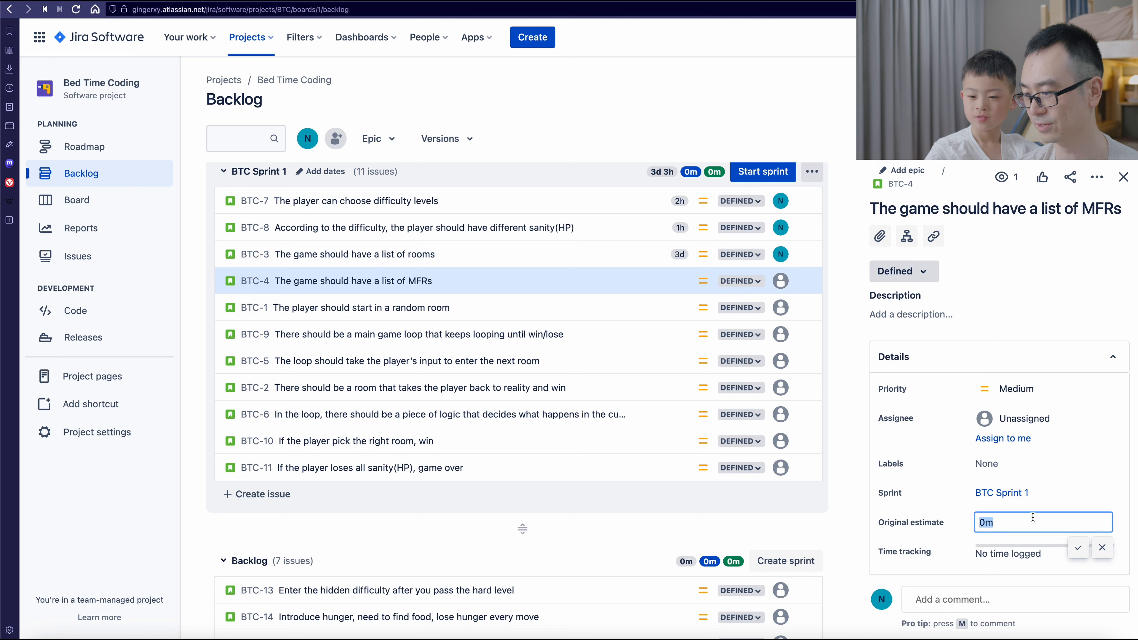
{"action": "type", "text": "1"}
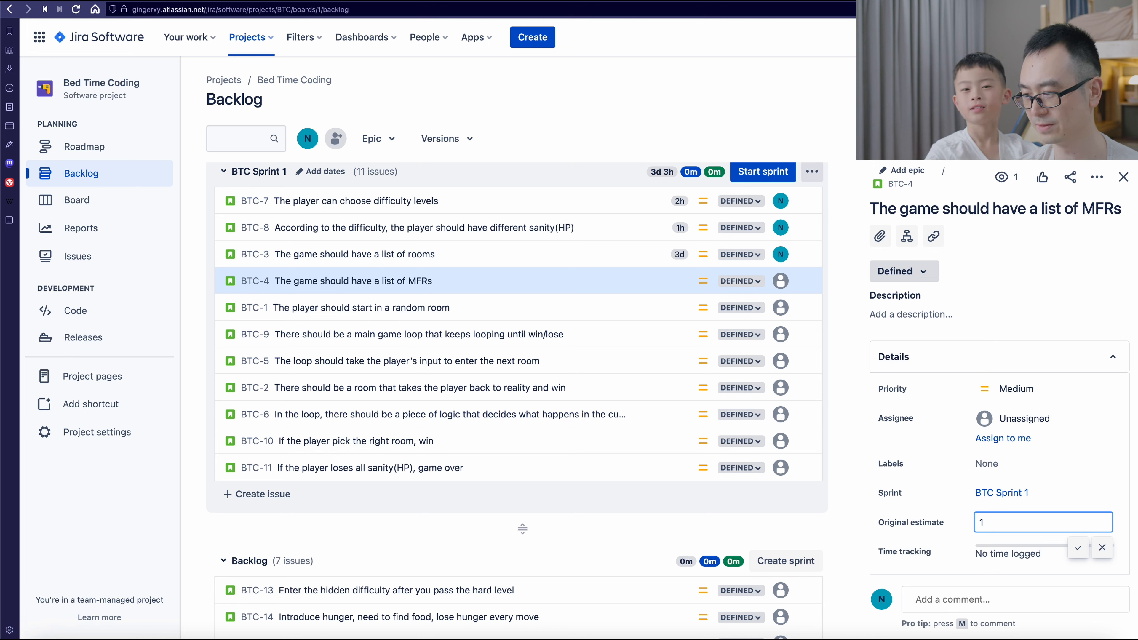
{"action": "key", "text": "BackSpace"}
{"action": "type", "text": "2"}
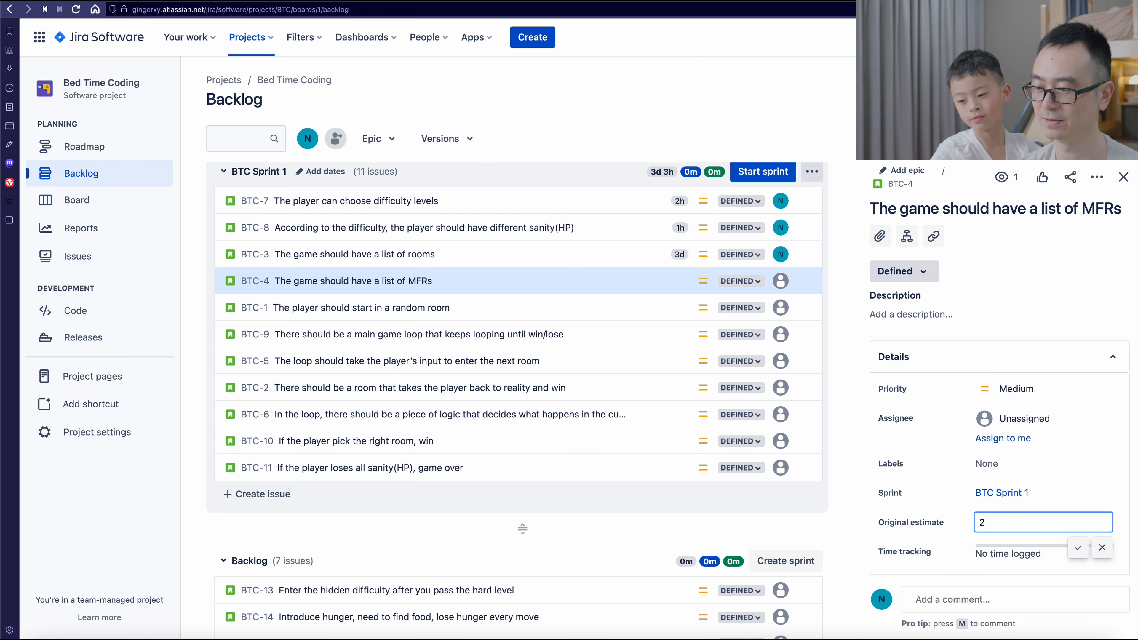
{"action": "type", "text": "d"}
{"action": "left_click", "coordinate": [1078, 547]}
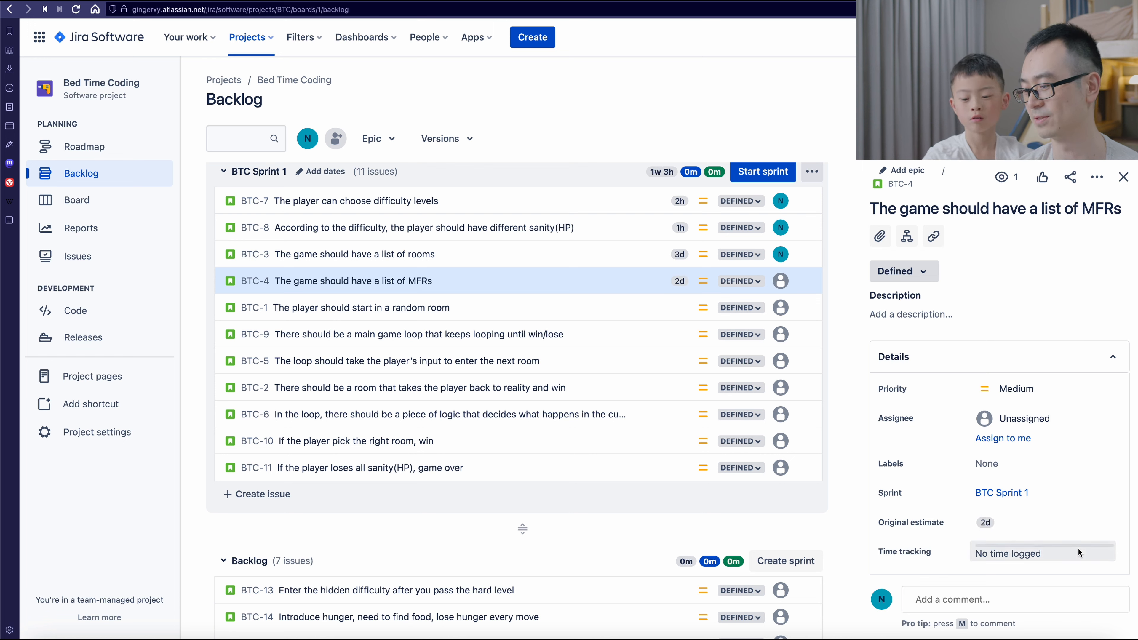
- Set the original estimate of issue BTC-1, "The player should start in a random room", to 1h
{"action": "left_click", "coordinate": [586, 313]}
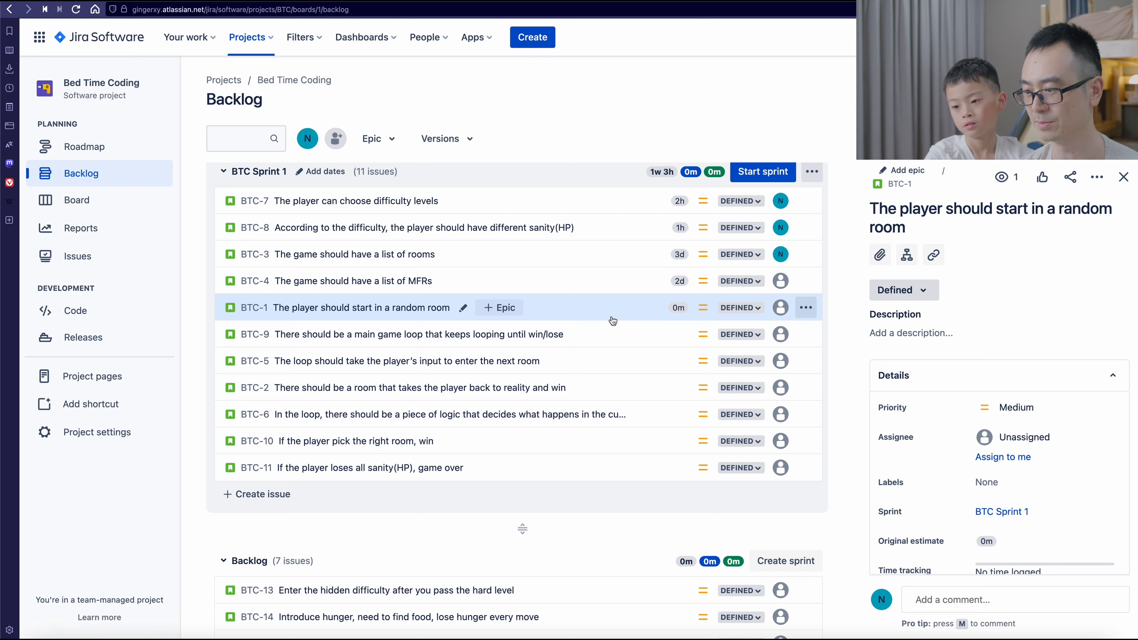
{"action": "left_click", "coordinate": [1028, 540]}
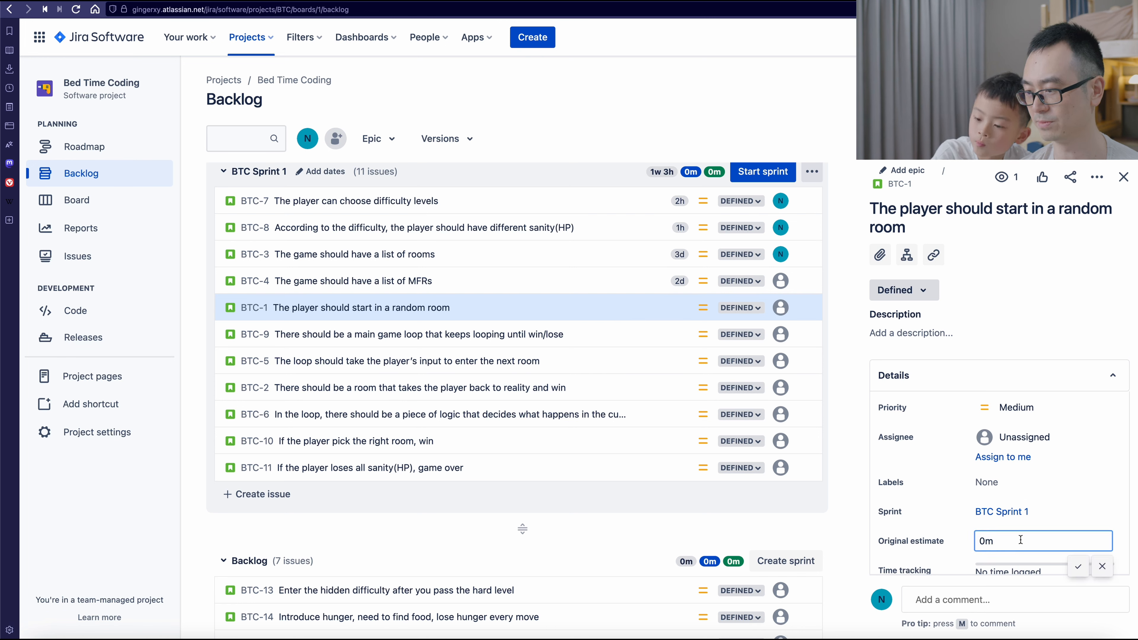
{"action": "left_click_drag", "start_coordinate": [1017, 540], "coordinate": [852, 541]}
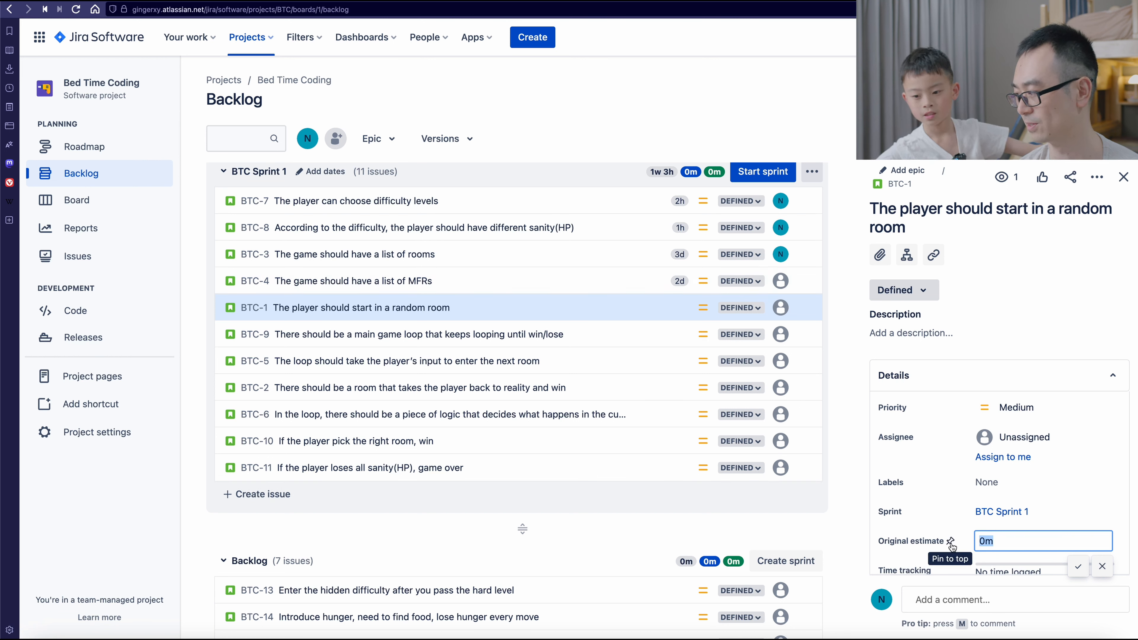
{"action": "type", "text": "1h"}
{"action": "key", "text": "Return"}
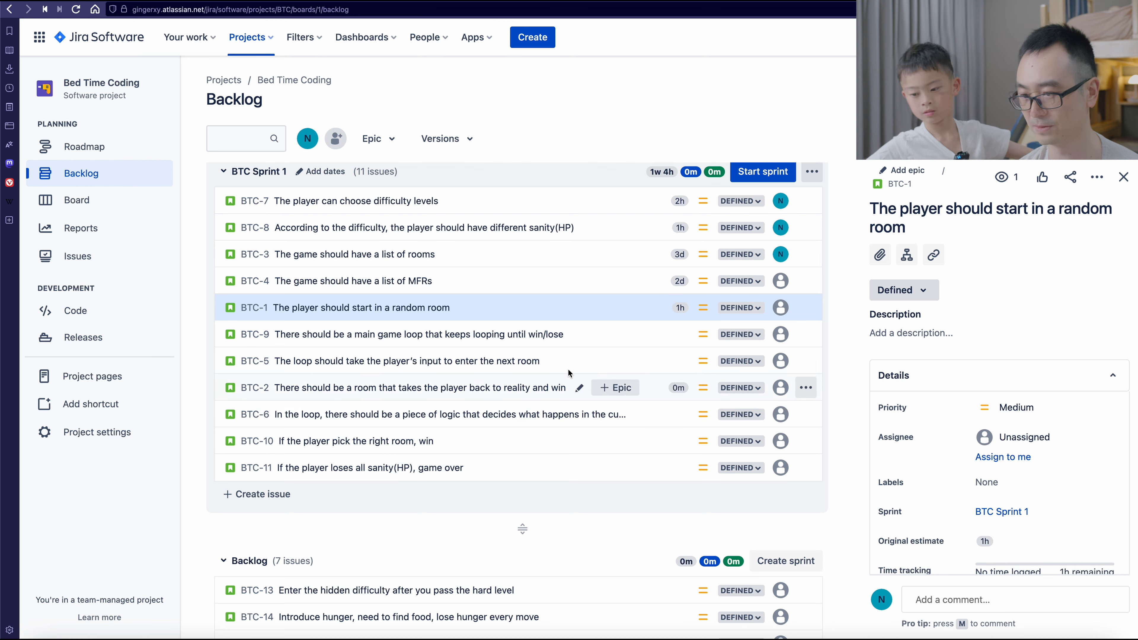
- Set the original estimate of issue BTC-9 about the main game loop to 1h
{"action": "left_click", "coordinate": [647, 335]}
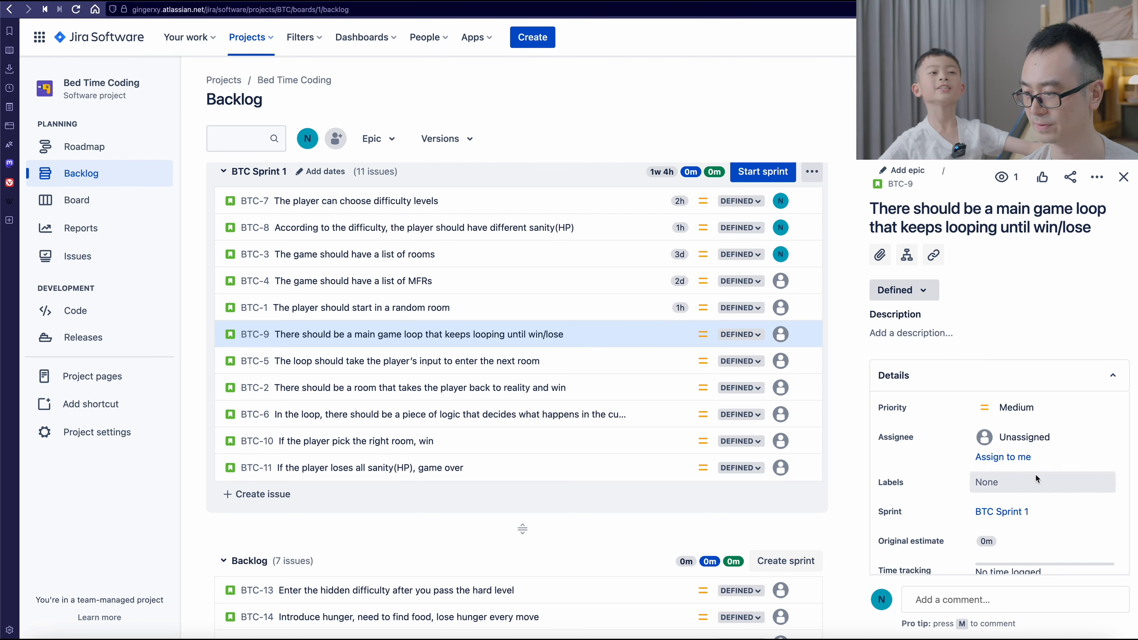
{"action": "left_click", "coordinate": [1030, 541]}
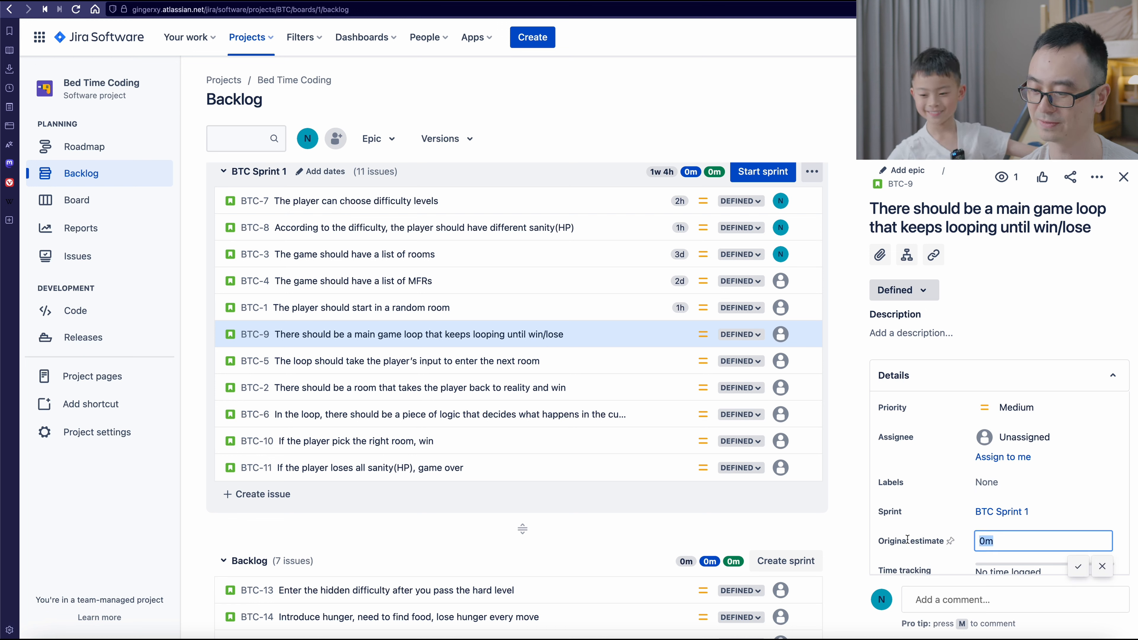
{"action": "type", "text": "30"}
{"action": "key", "text": "BackSpace"}
{"action": "key", "text": "BackSpace"}
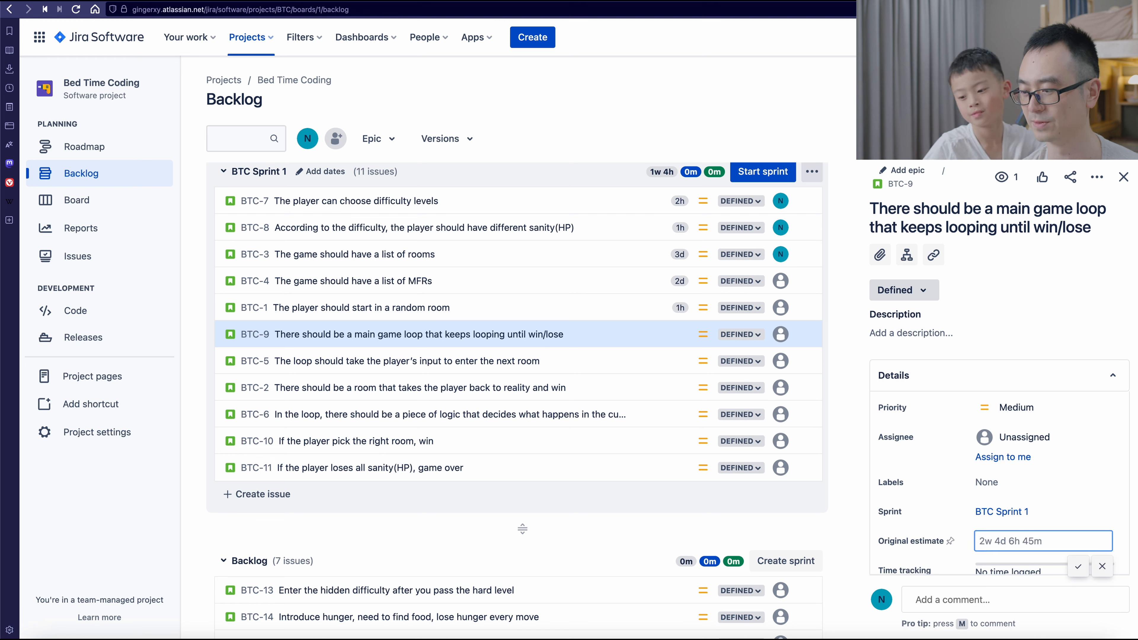
{"action": "type", "text": "1h"}
{"action": "key", "text": "Return"}
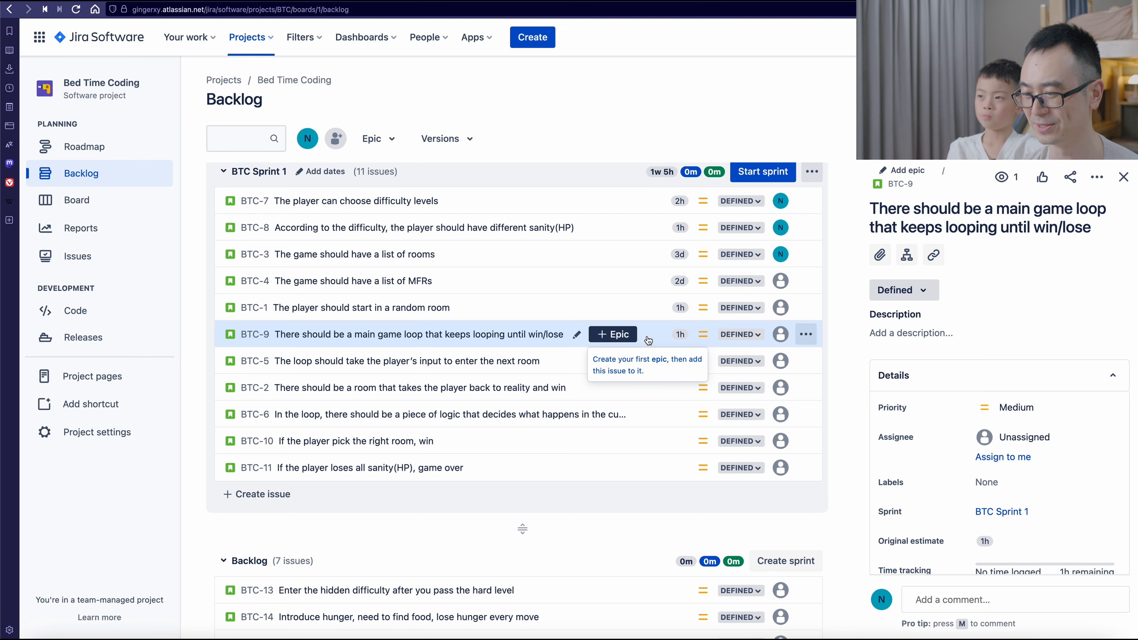
- Change the original estimate of the main game loop issue BTC-9 to 30m
{"action": "left_click", "coordinate": [982, 541]}
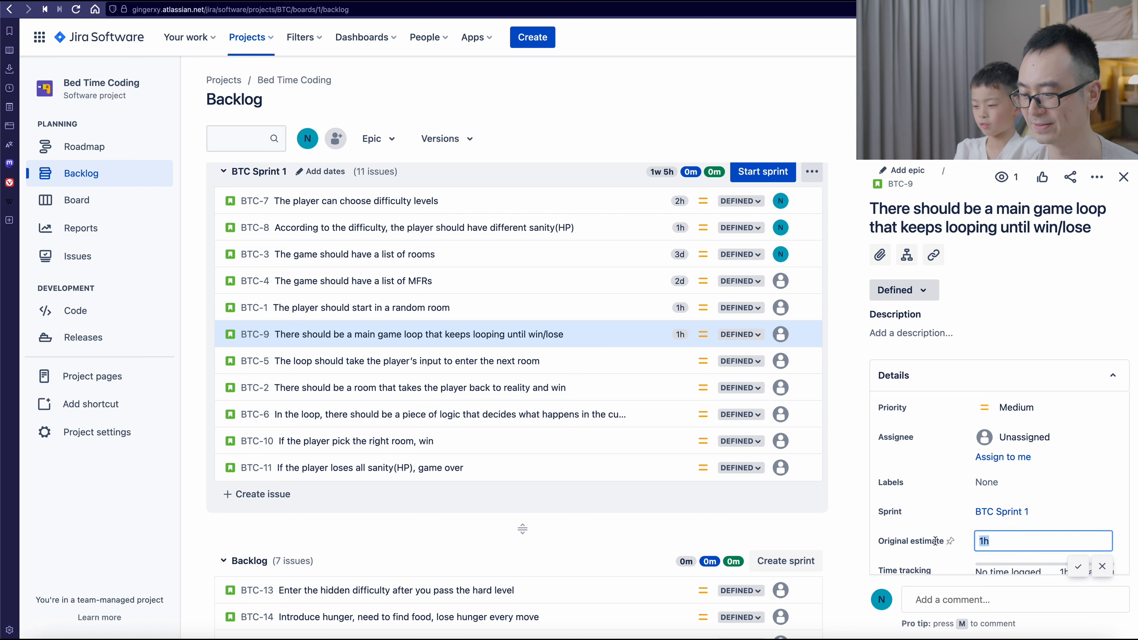
{"action": "type", "text": "30"}
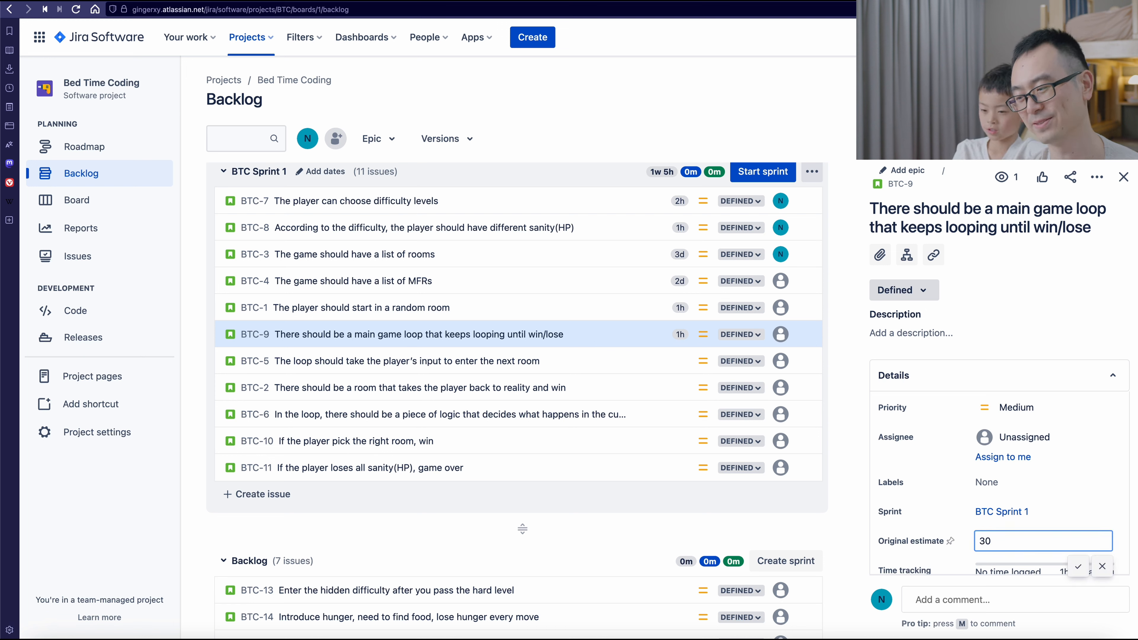
{"action": "type", "text": "m"}
{"action": "key", "text": "Return"}
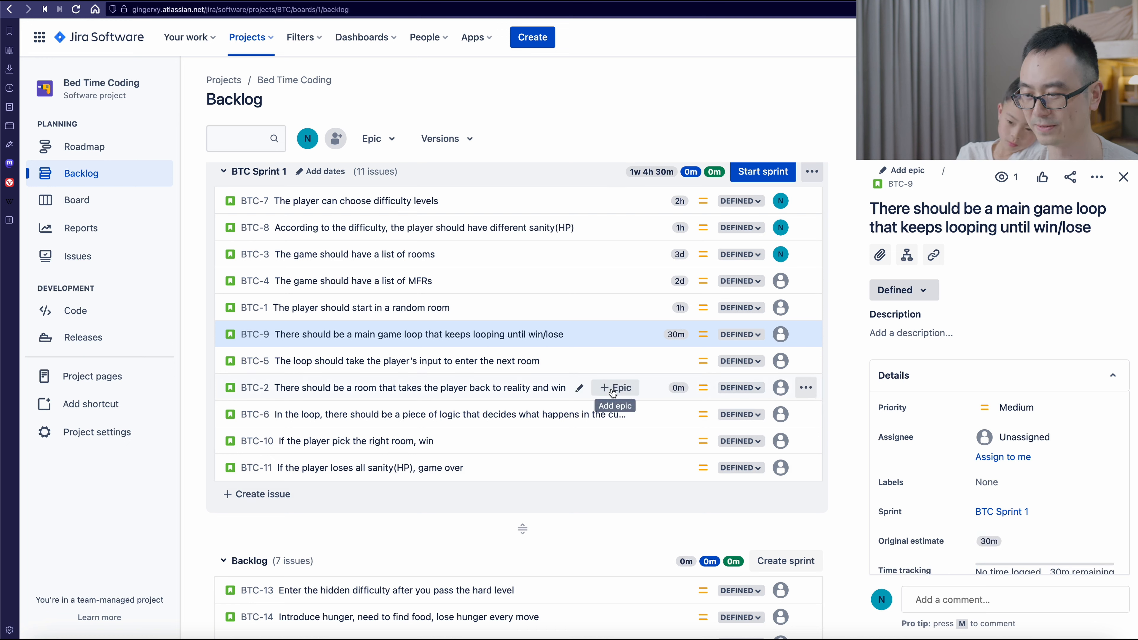
- Set the original estimates of issues BTC-5 and BTC-2 to 1h each, and open BTC-6's original estimate for editing
{"action": "left_click", "coordinate": [638, 361]}
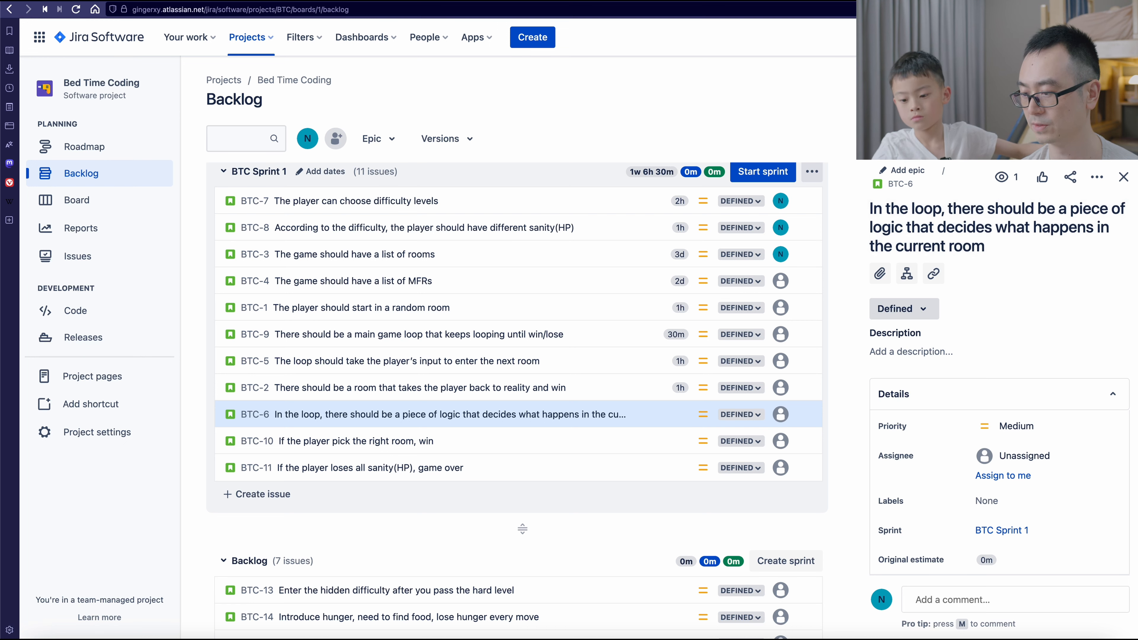
{"action": "scroll", "coordinate": [1056, 492], "scroll_direction": "down", "scroll_amount": 3}
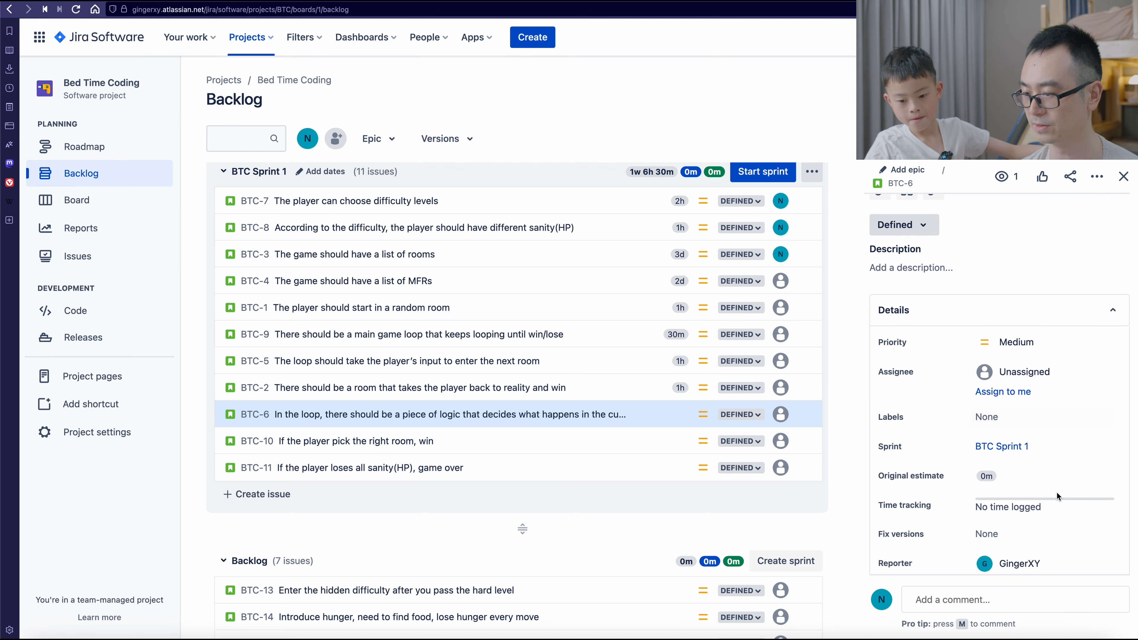
{"action": "left_click", "coordinate": [1033, 472]}
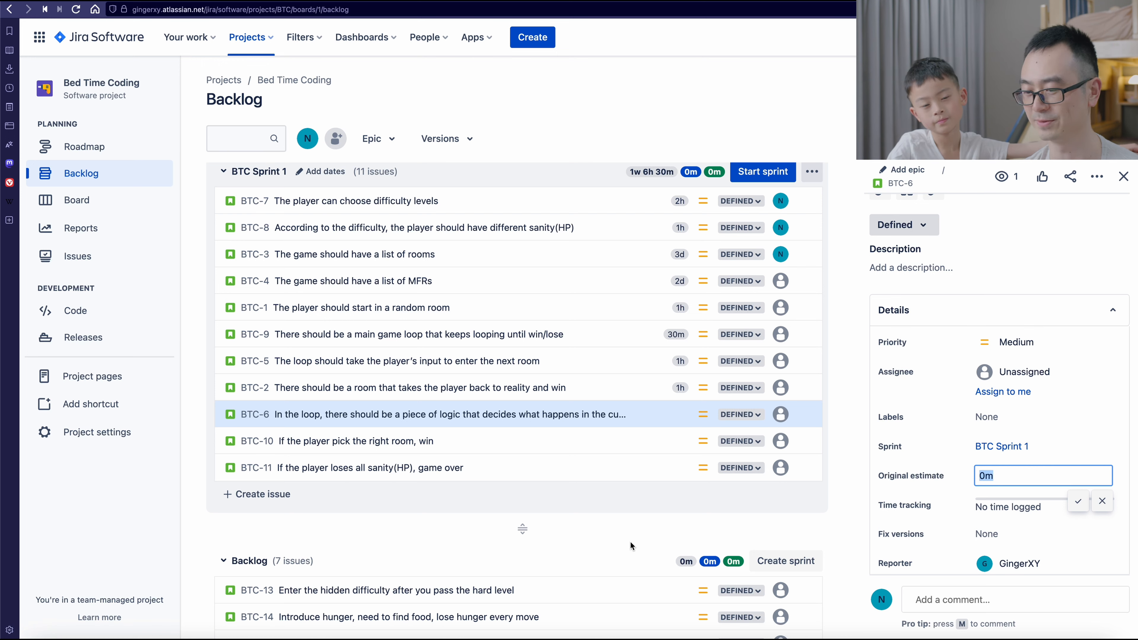
- Create a story in the Backlog section titled "If you have less hunger, you lose more sanity every min"
{"action": "scroll", "coordinate": [630, 542], "scroll_direction": "down", "scroll_amount": 5}
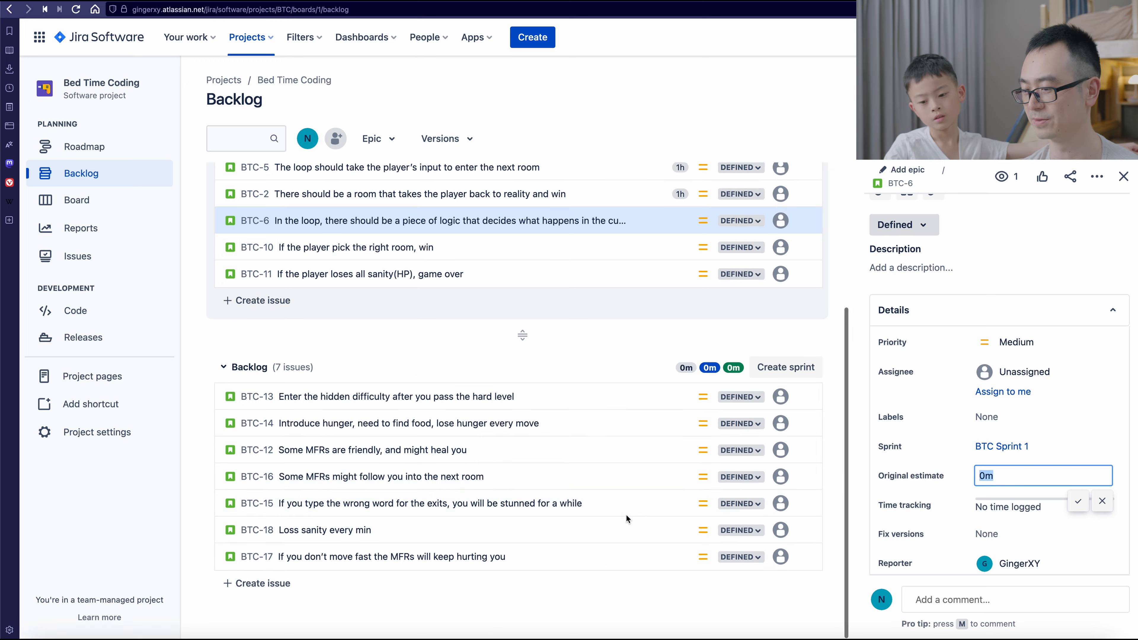
{"action": "scroll", "coordinate": [625, 515], "scroll_direction": "up", "scroll_amount": 3}
{"action": "scroll", "coordinate": [625, 514], "scroll_direction": "down", "scroll_amount": 3}
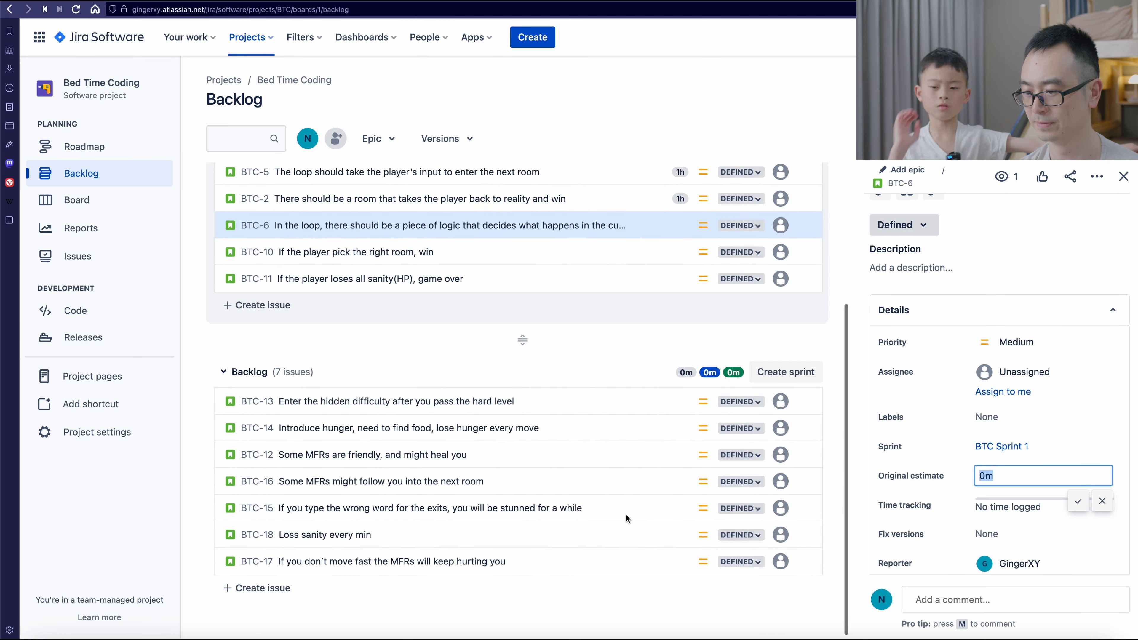
{"action": "scroll", "coordinate": [626, 515], "scroll_direction": "up", "scroll_amount": 5}
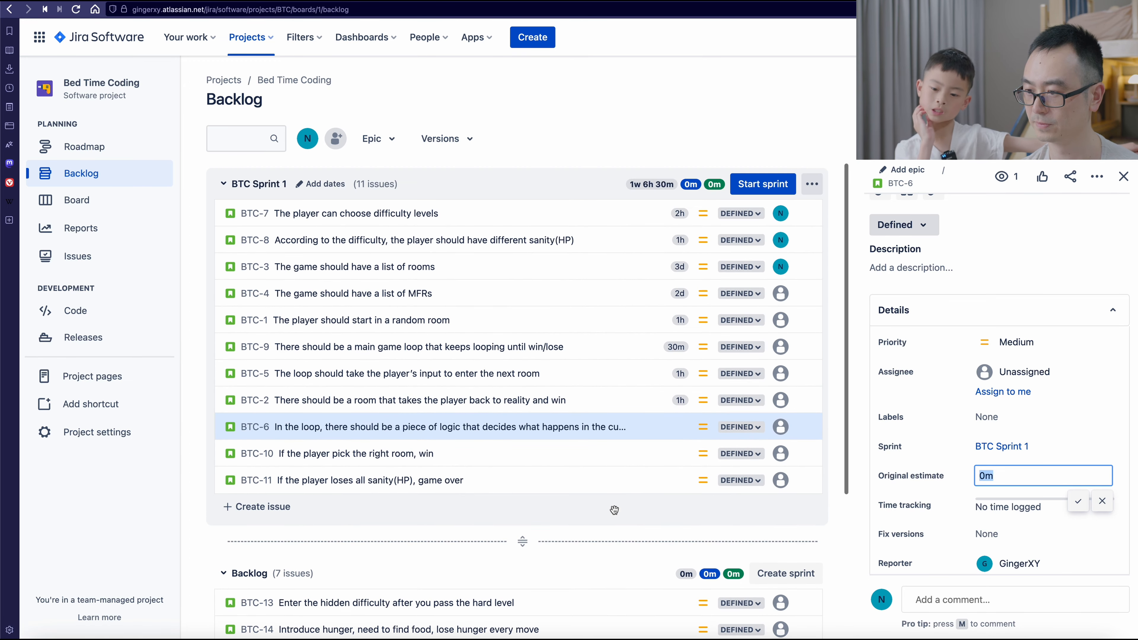
{"action": "scroll", "coordinate": [615, 509], "scroll_direction": "down", "scroll_amount": 5}
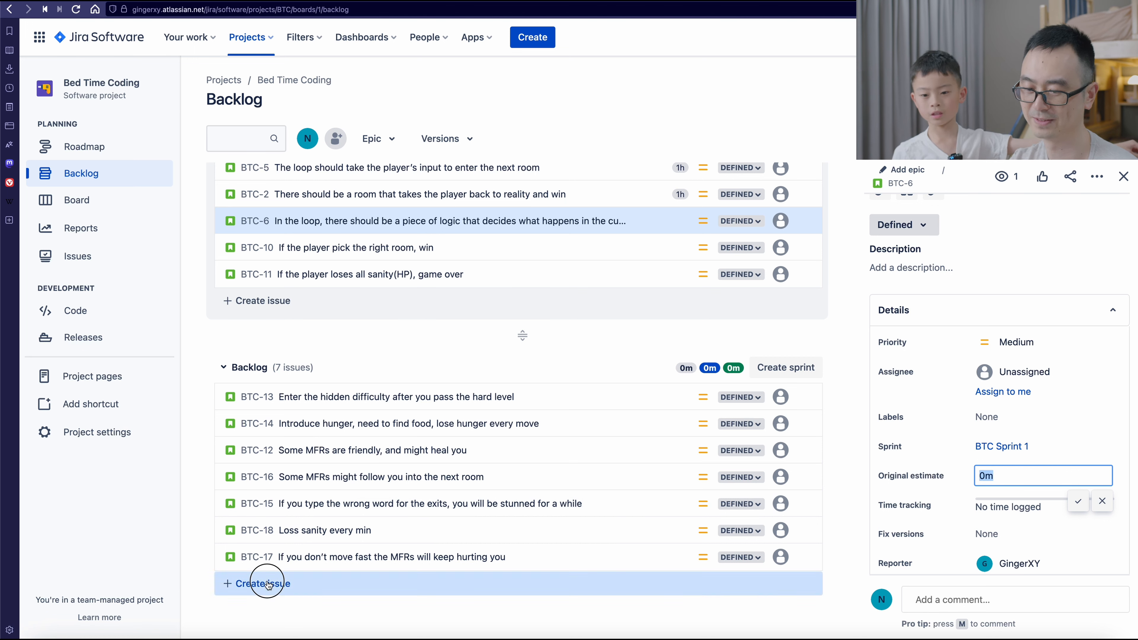
{"action": "left_click", "coordinate": [265, 583]}
{"action": "left_click", "coordinate": [243, 583]}
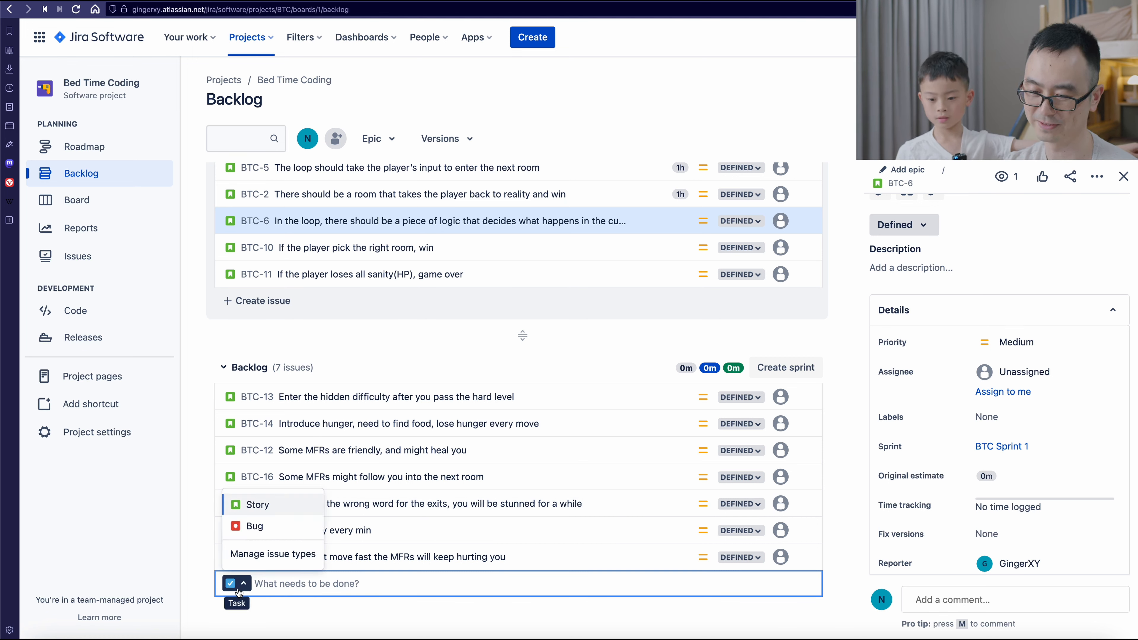
{"action": "left_click", "coordinate": [255, 507]}
{"action": "type", "text": "If y"}
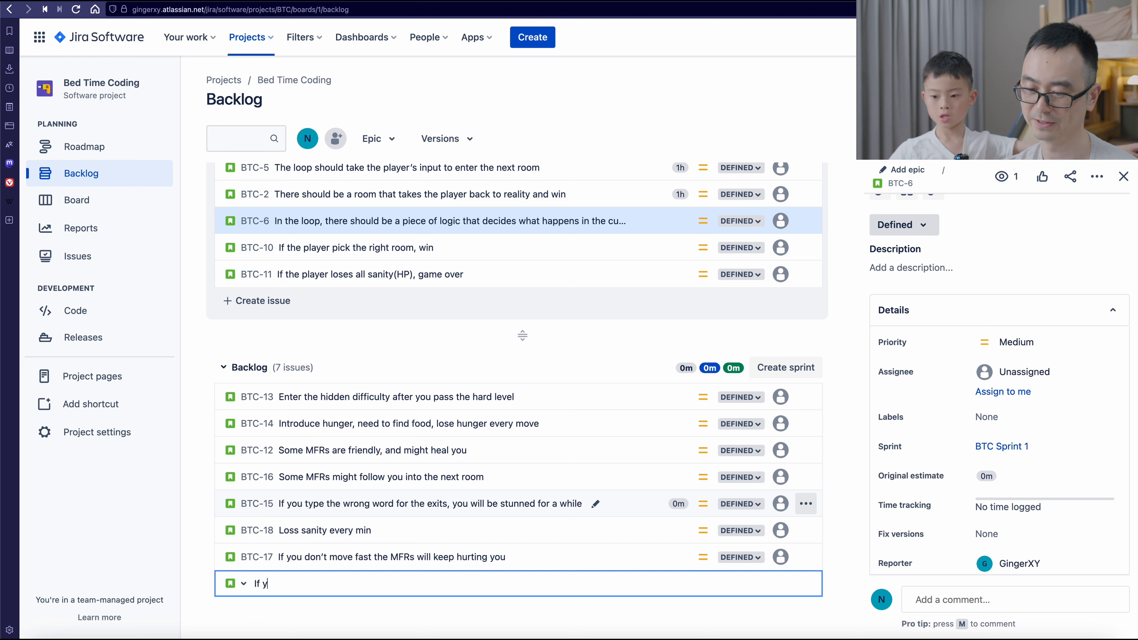
{"action": "type", "text": "ou have "}
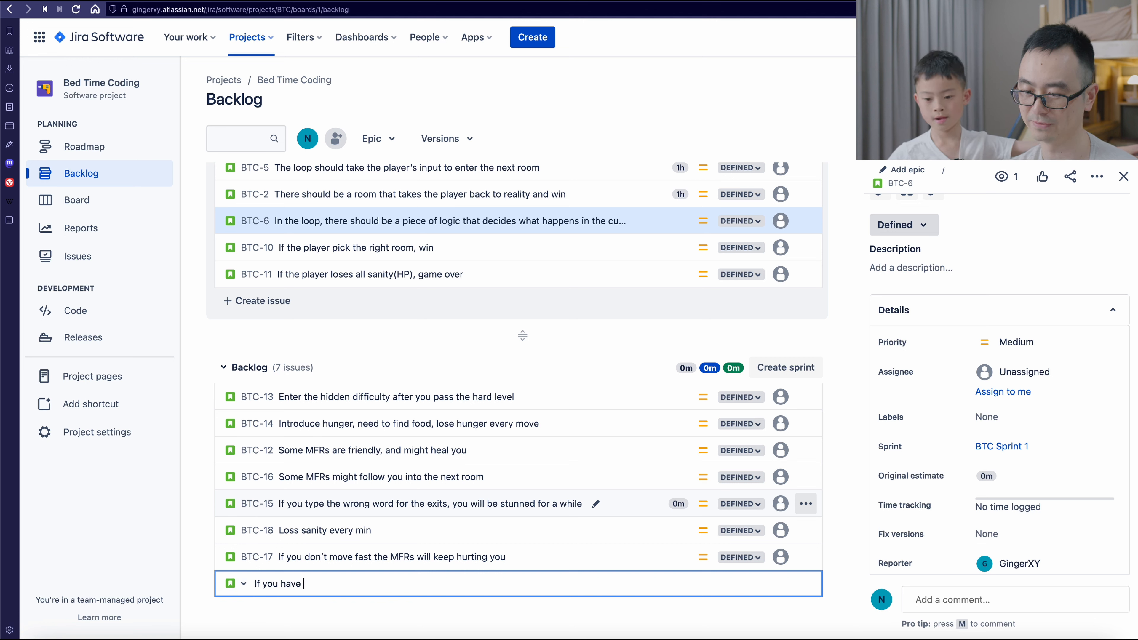
{"action": "type", "text": "less hu"}
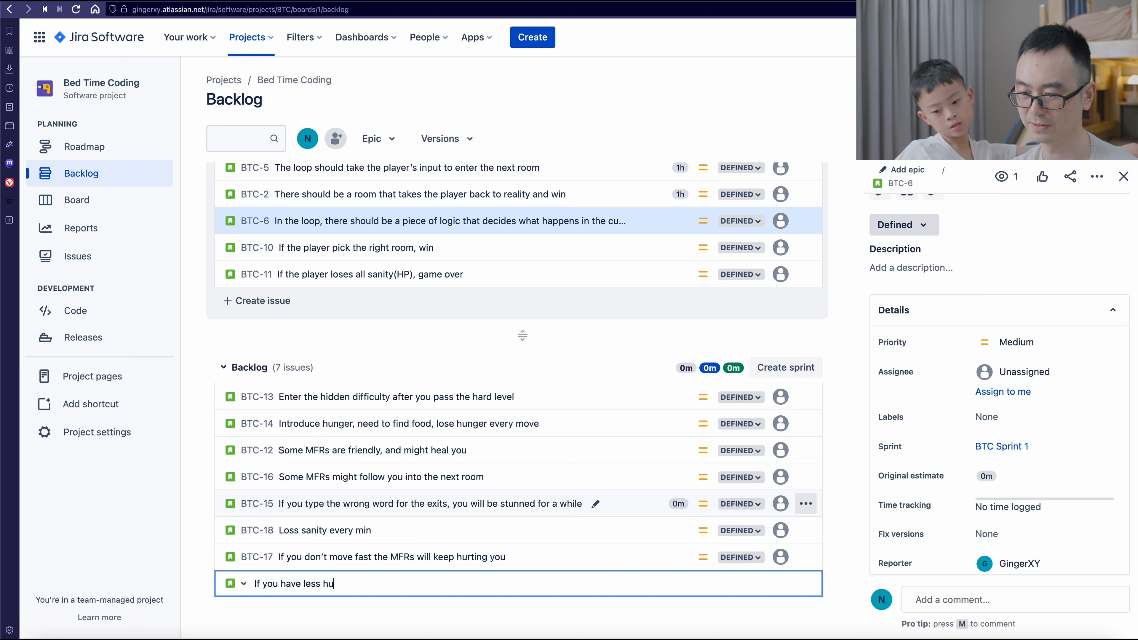
{"action": "type", "text": "nger, you l"}
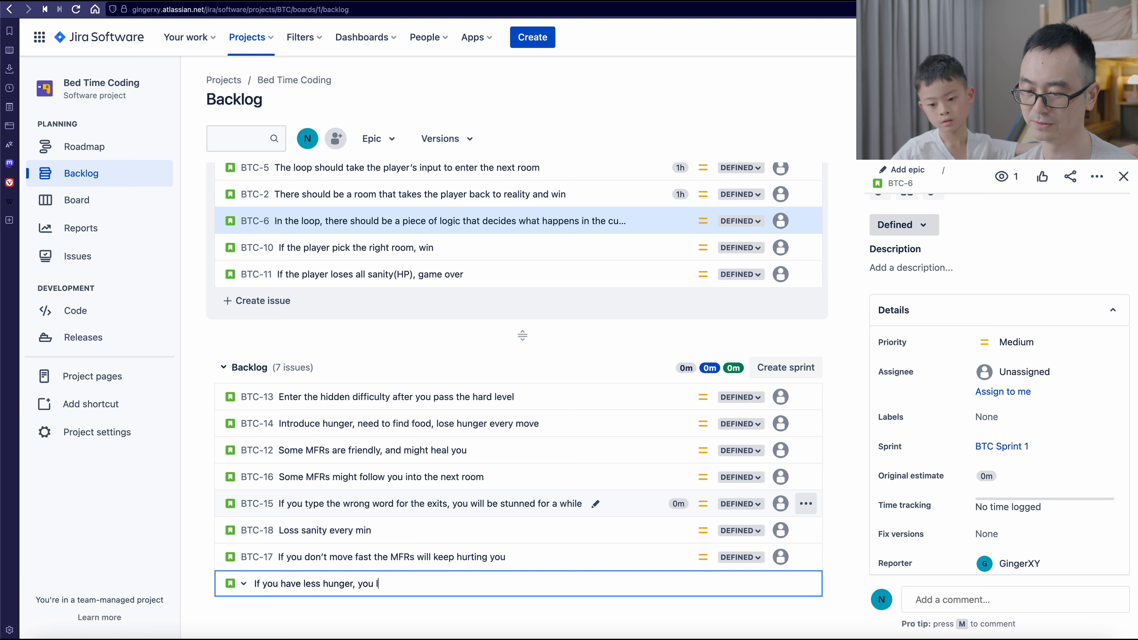
{"action": "type", "text": "ose more s"}
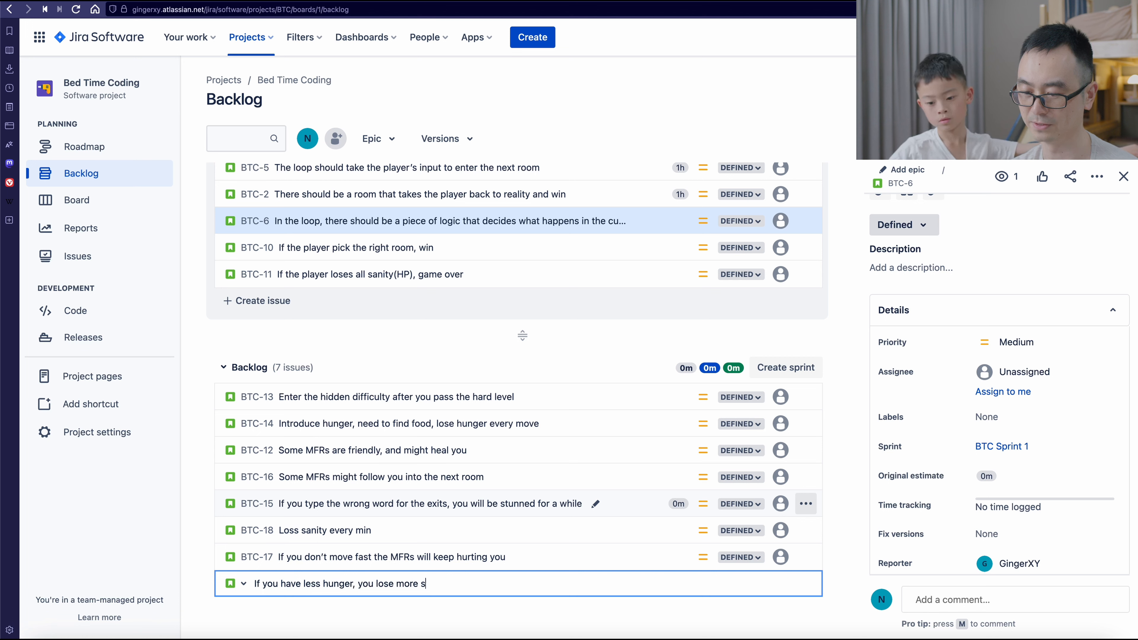
{"action": "type", "text": "anity every min"}
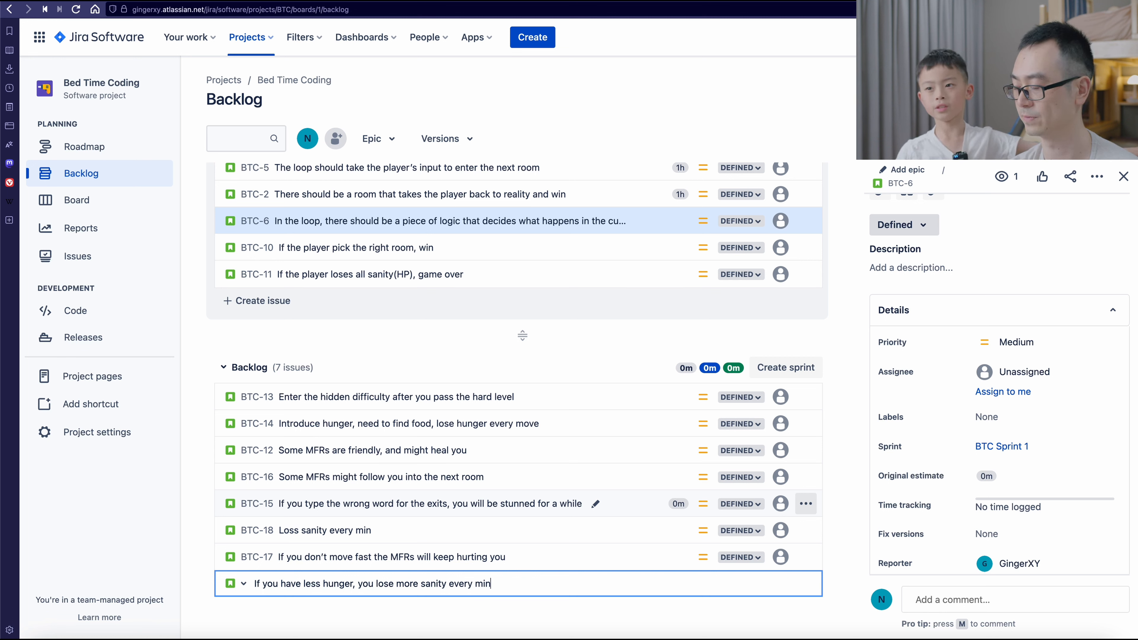
{"action": "key", "text": "Return"}
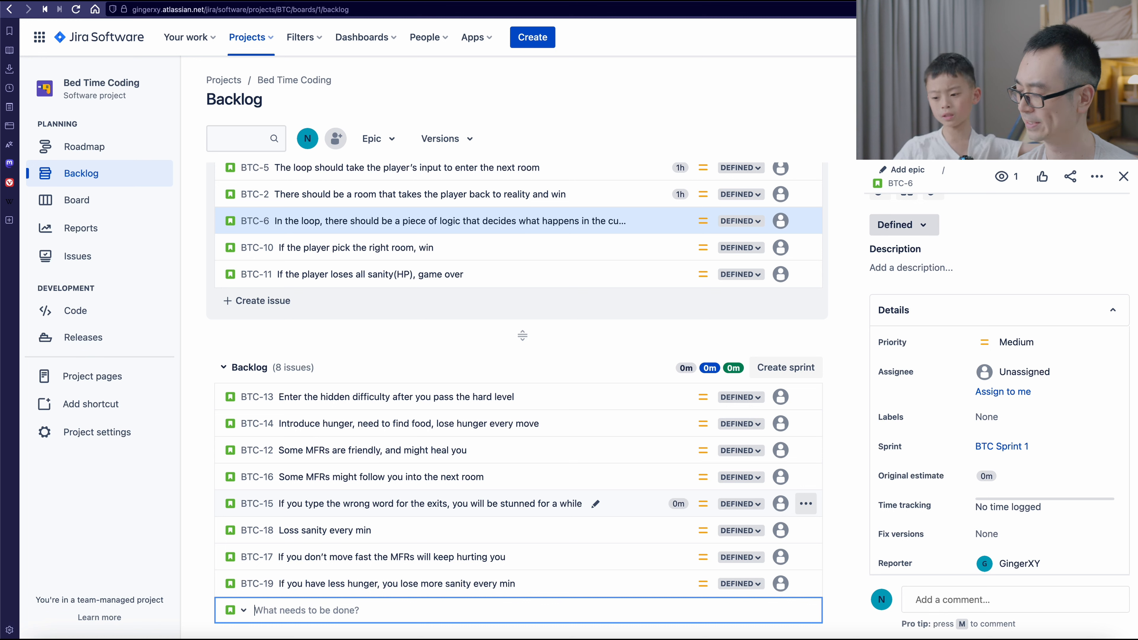
- Create the backlog story "Introduce water hydration system, if you have less water level, you will lose more sanity every min"
{"action": "type", "text": "Introduce "}
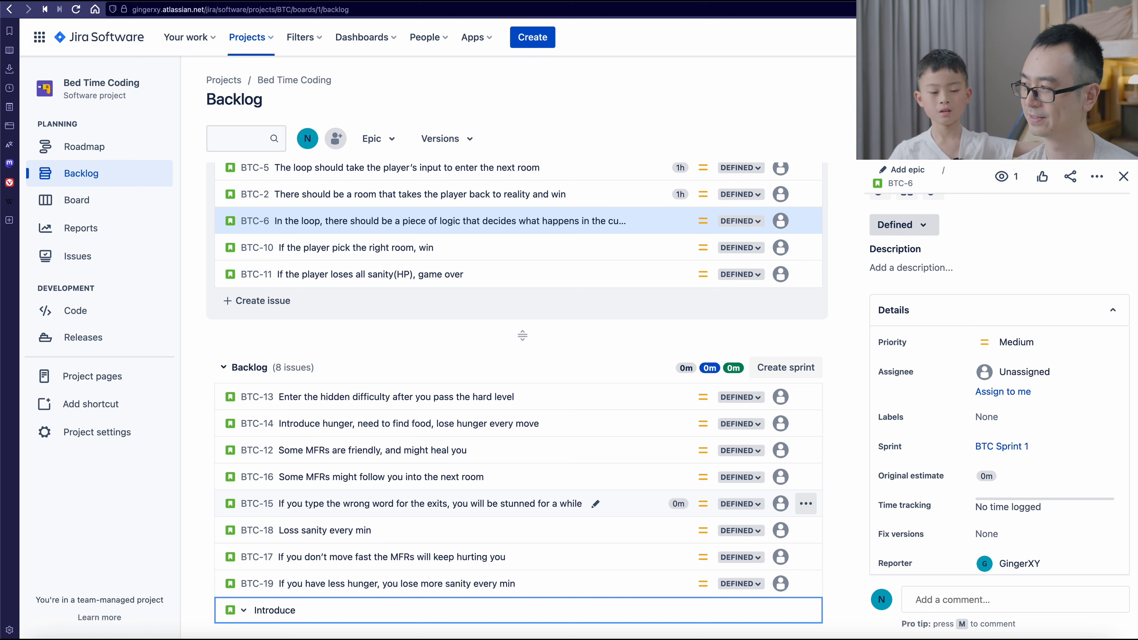
{"action": "type", "text": "water"}
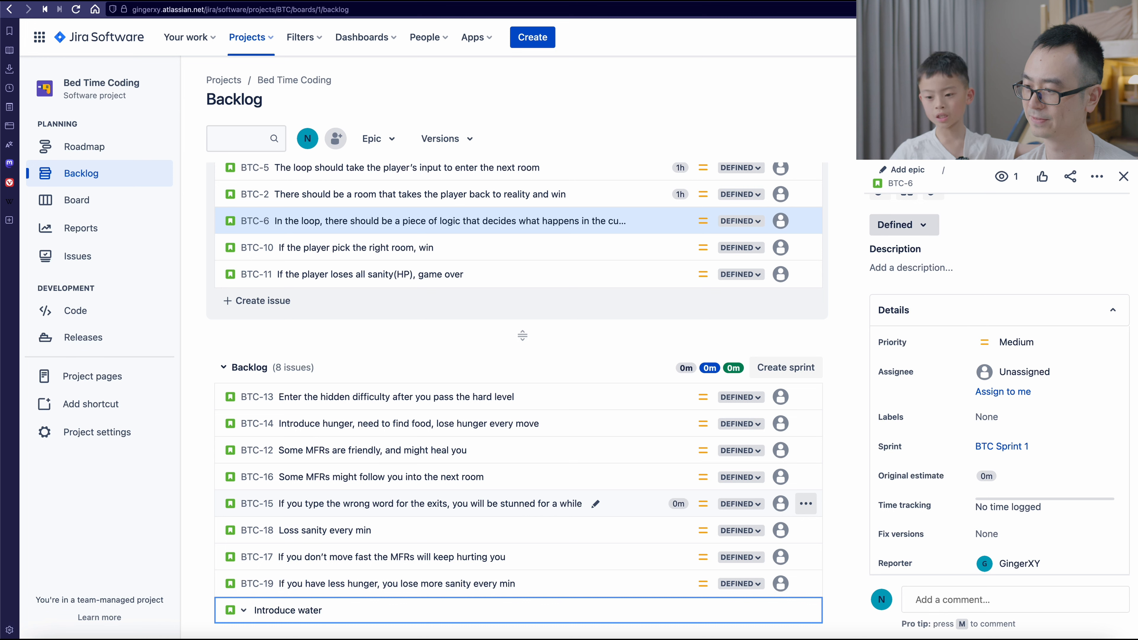
{"action": "type", "text": " hu"}
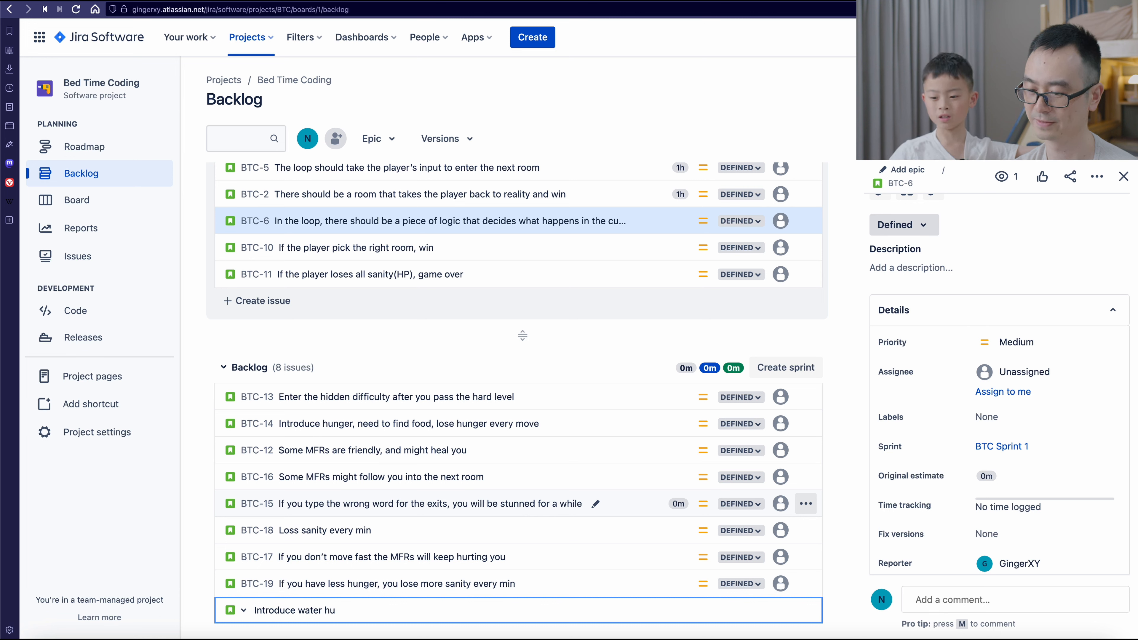
{"action": "key", "text": "BackSpace"}
{"action": "type", "text": "ydration"}
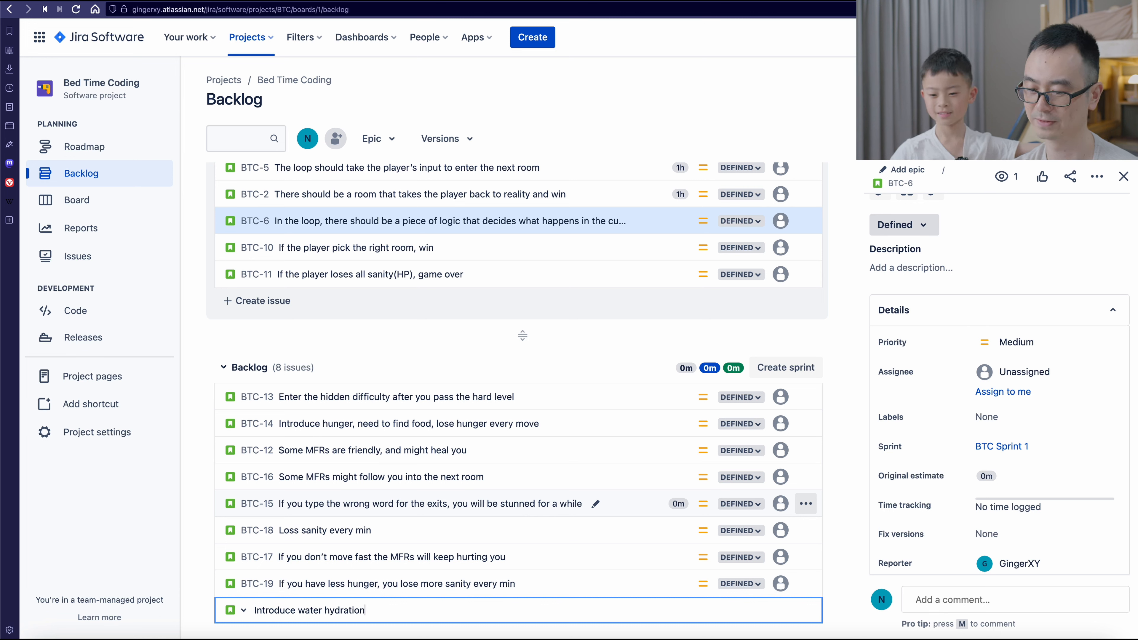
{"action": "type", "text": " syste"}
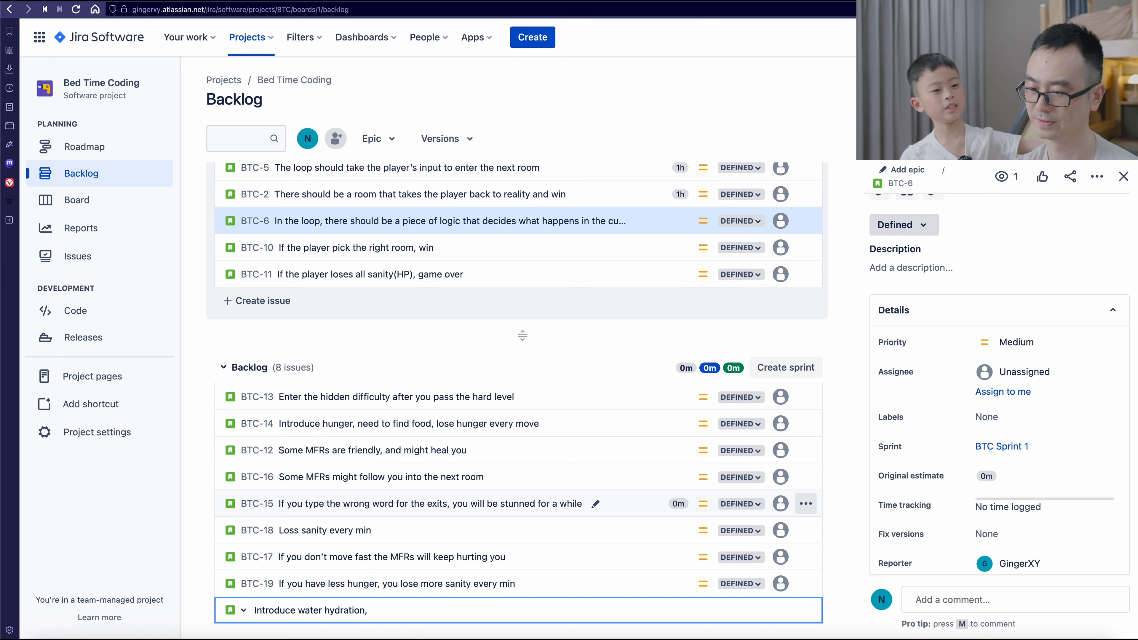
{"action": "type", "text": "m."}
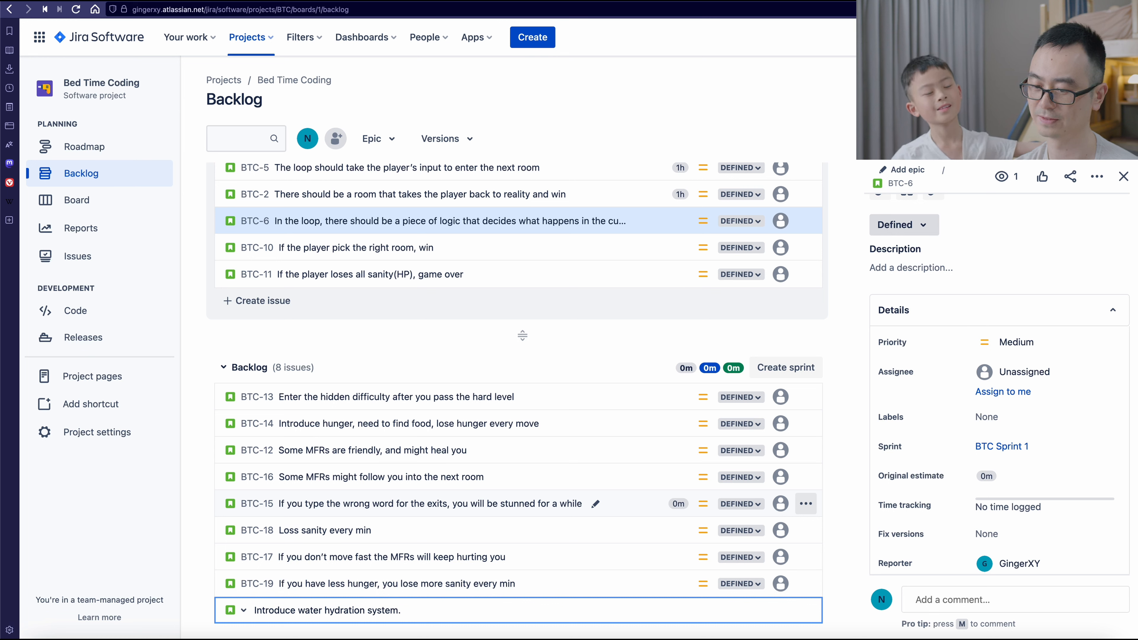
{"action": "key", "text": "BackSpace"}
{"action": "type", "text": ", if you"}
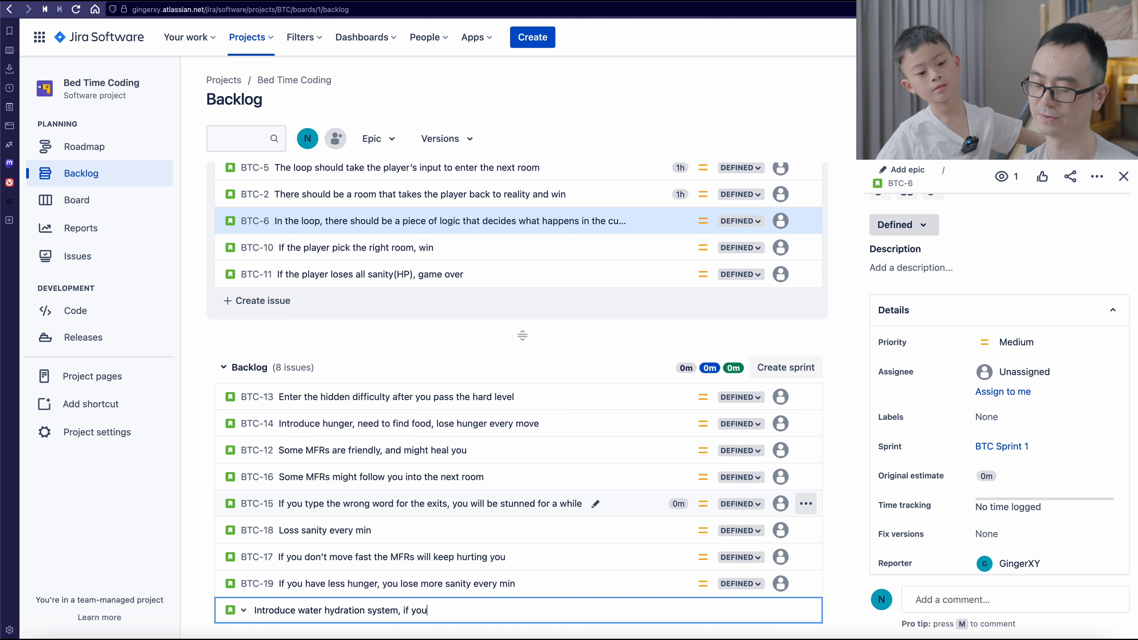
{"action": "type", "text": " have less"}
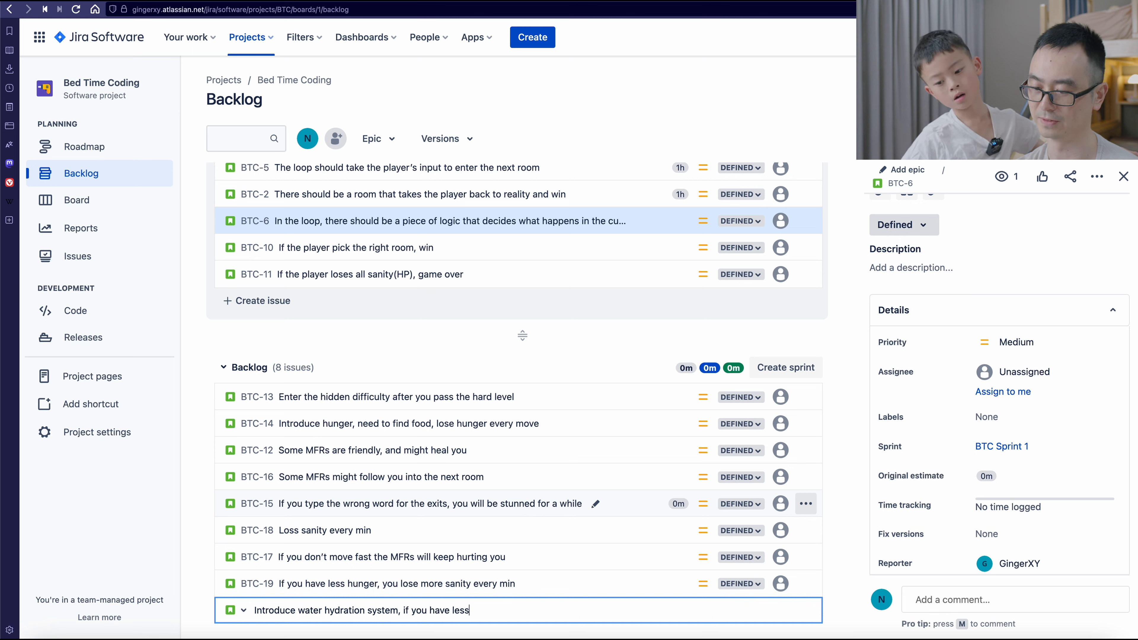
{"action": "type", "text": " wa"}
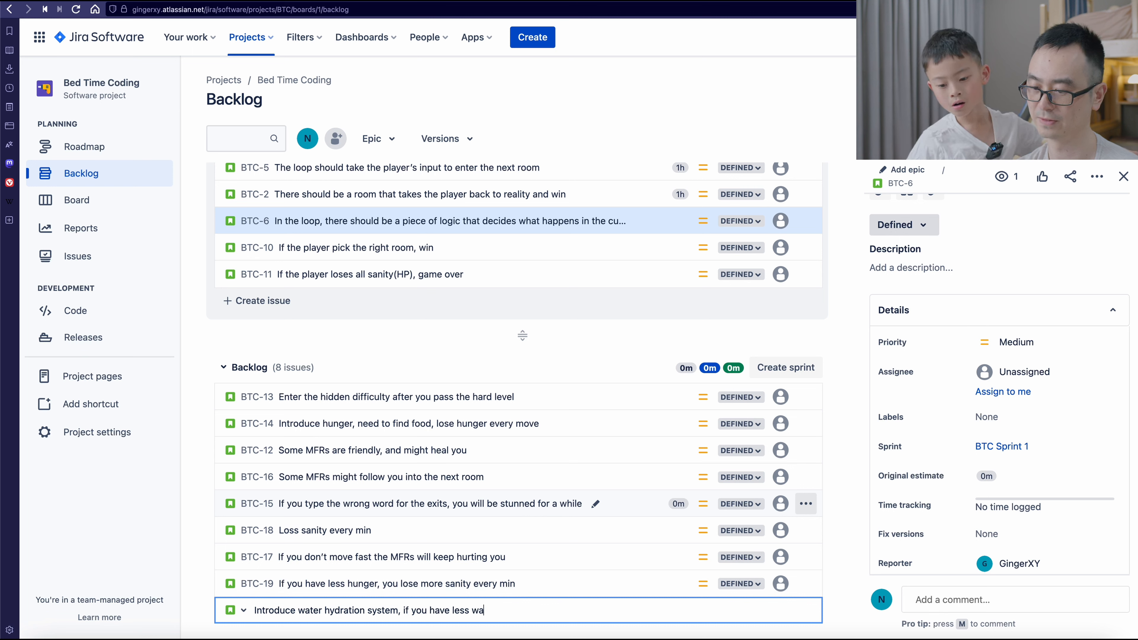
{"action": "type", "text": "ter level, you"}
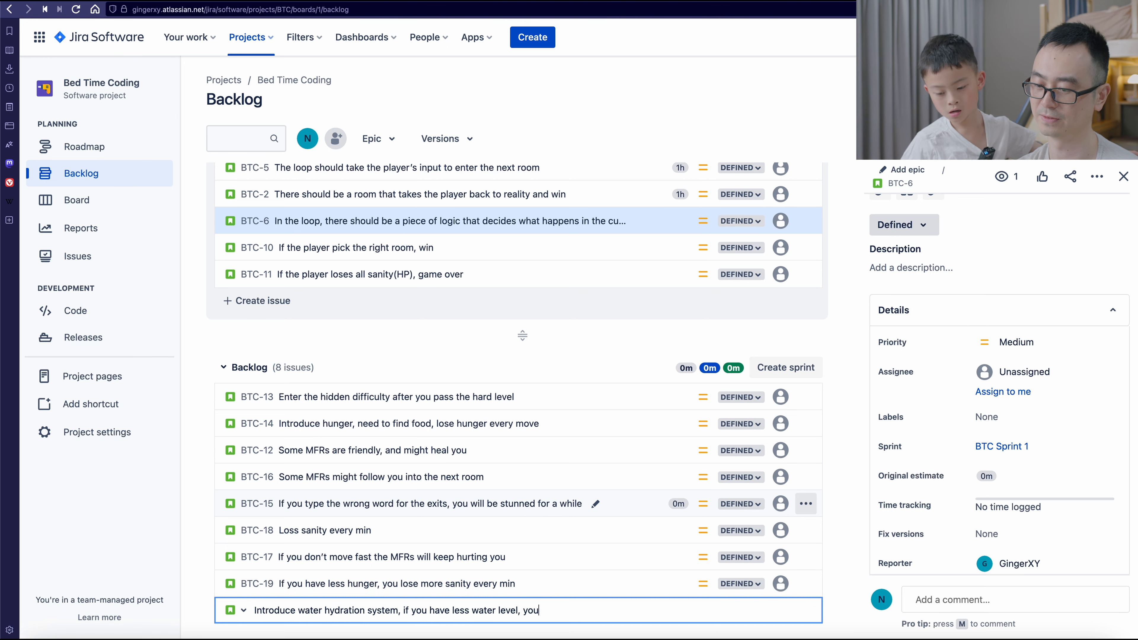
{"action": "type", "text": " will lose more s"}
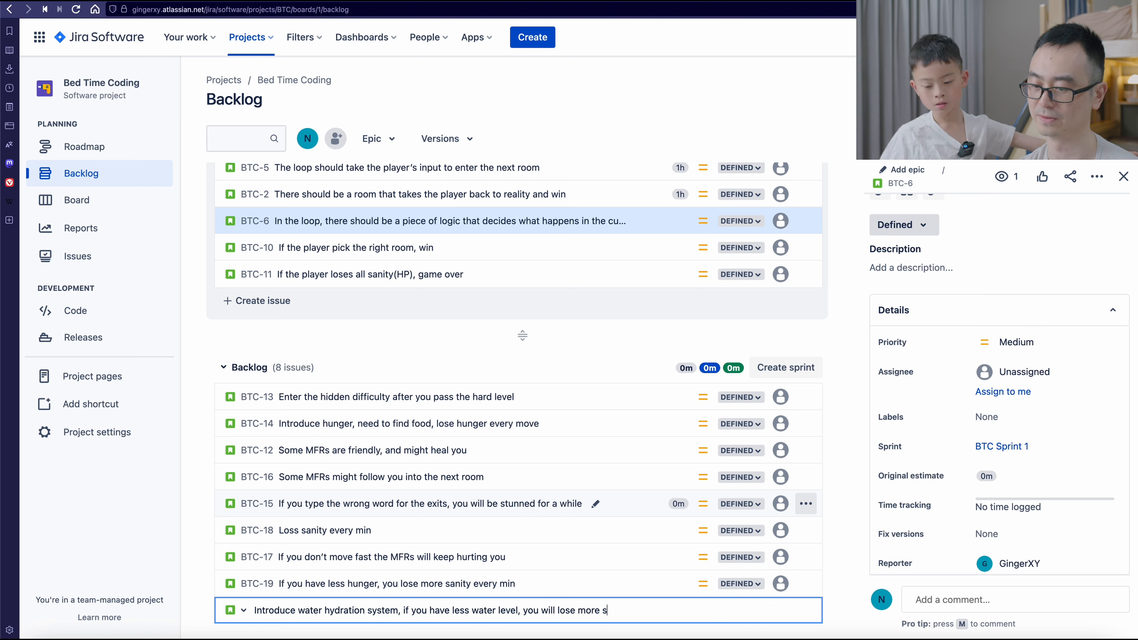
{"action": "type", "text": "anity every min"}
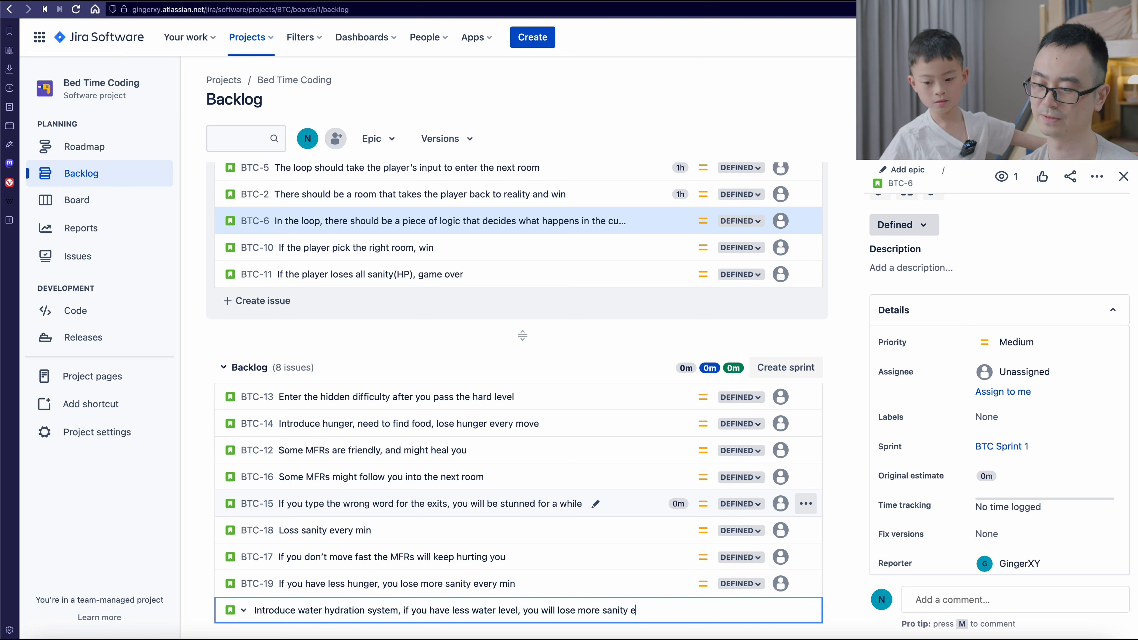
{"action": "key", "text": "Return"}
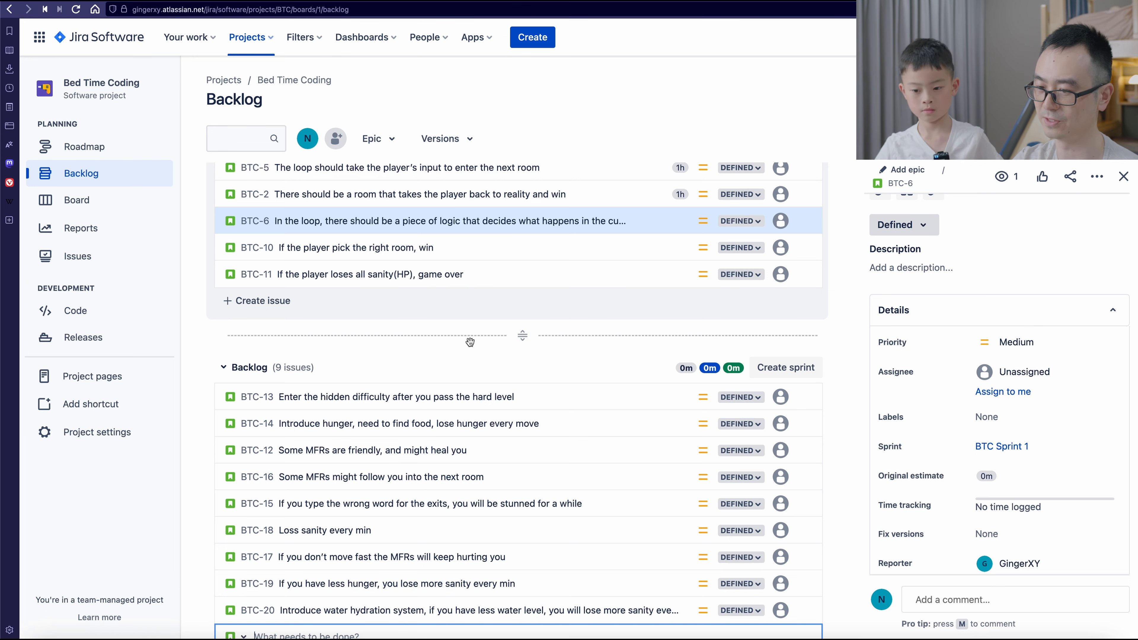
- Set the original estimate of issue BTC-6, about the logic that decides what happens in the current room, to 2h
{"action": "scroll", "coordinate": [443, 354], "scroll_direction": "up", "scroll_amount": 5}
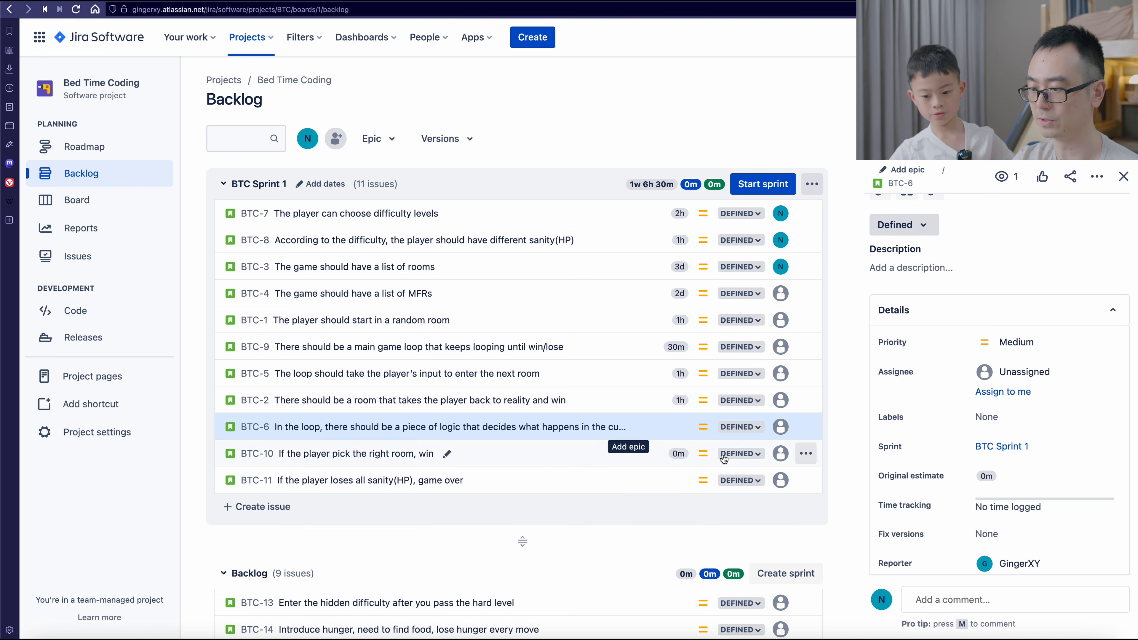
{"action": "left_click", "coordinate": [1043, 477]}
{"action": "left_click_drag", "start_coordinate": [1041, 478], "coordinate": [939, 472]}
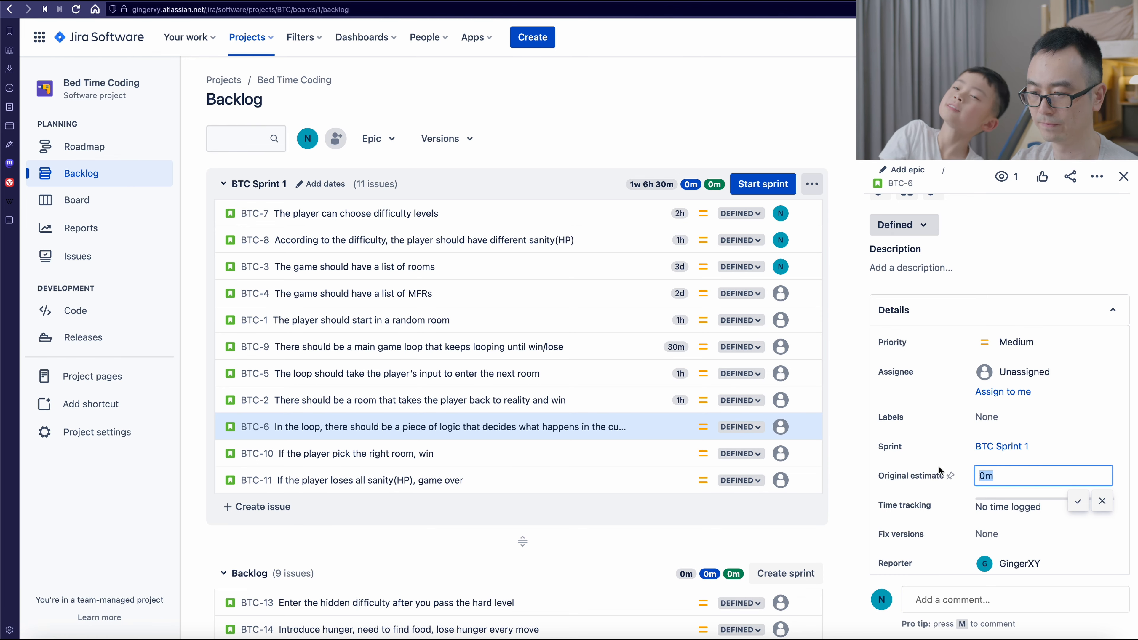
{"action": "type", "text": "2h"}
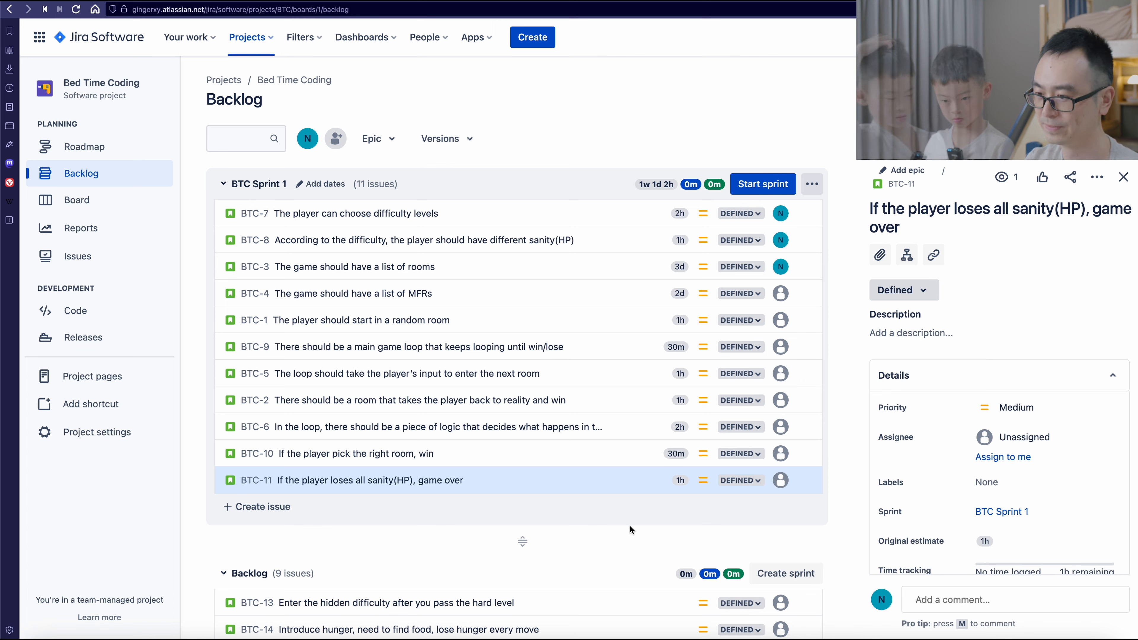
- Assign the remaining unassigned stories in BTC Sprint 1, from BTC-4 down to BTC-11, to the signed-in account
{"action": "left_click", "coordinate": [591, 297]}
{"action": "left_click", "coordinate": [592, 320]}
{"action": "left_click", "coordinate": [1035, 462]}
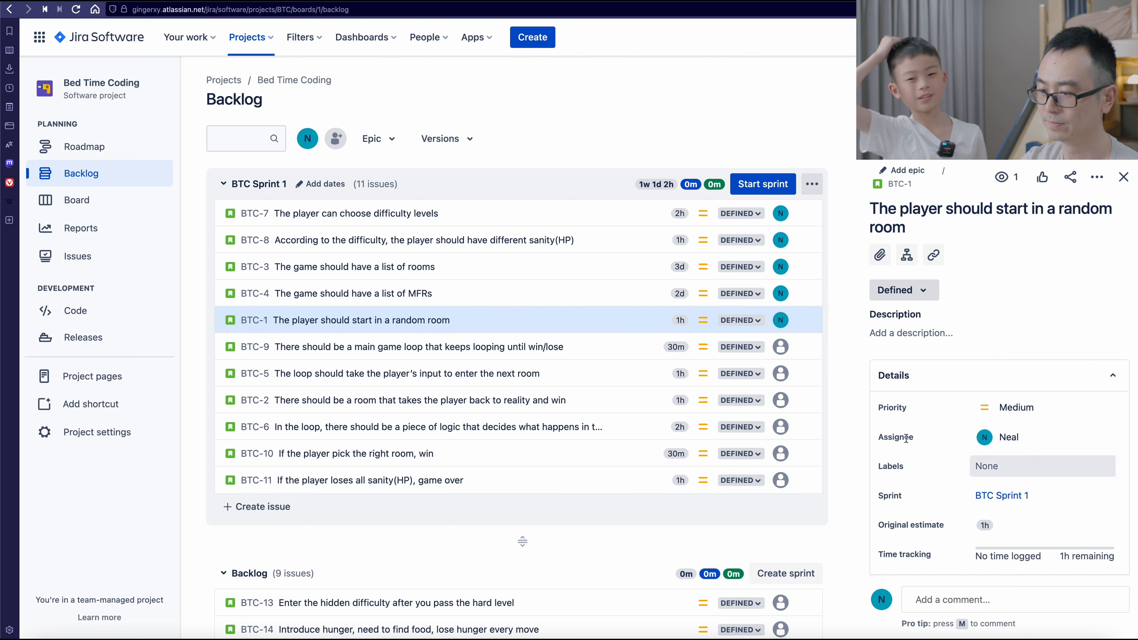
{"action": "left_click", "coordinate": [610, 333]}
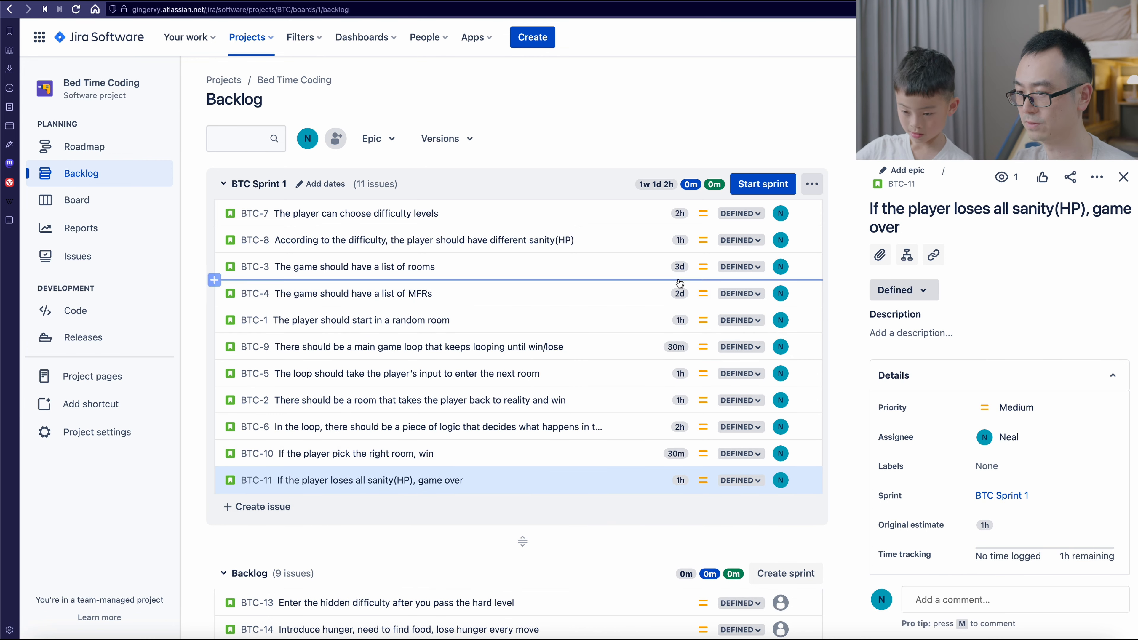
{"action": "left_click", "coordinate": [777, 184]}
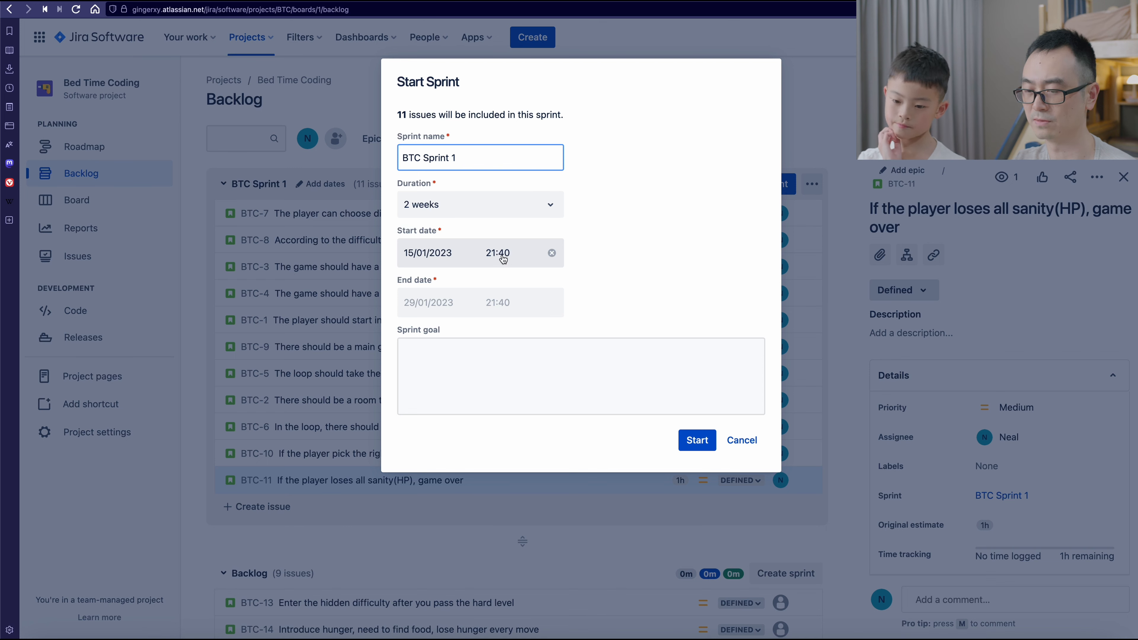
{"action": "left_click", "coordinate": [432, 303]}
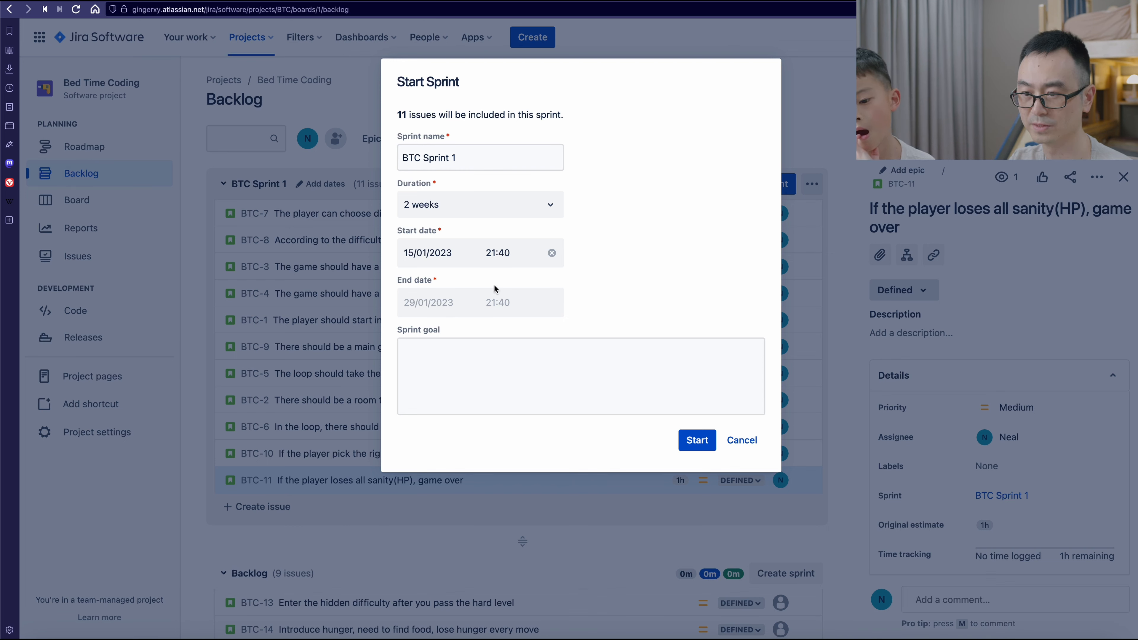
{"action": "left_click", "coordinate": [742, 442]}
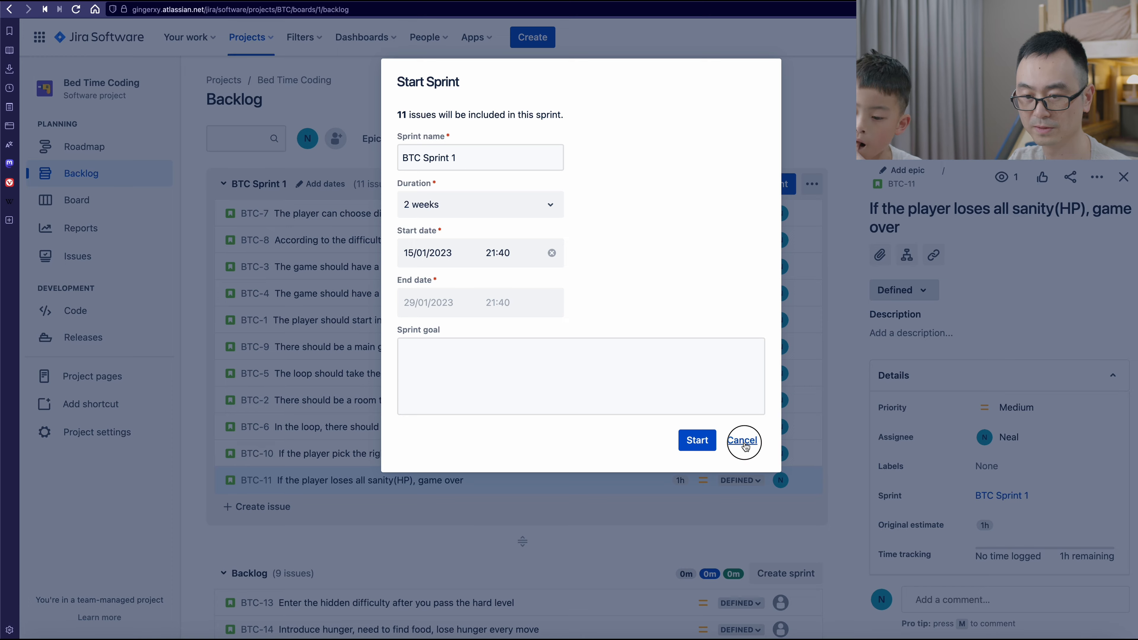
{"action": "left_click", "coordinate": [97, 432]}
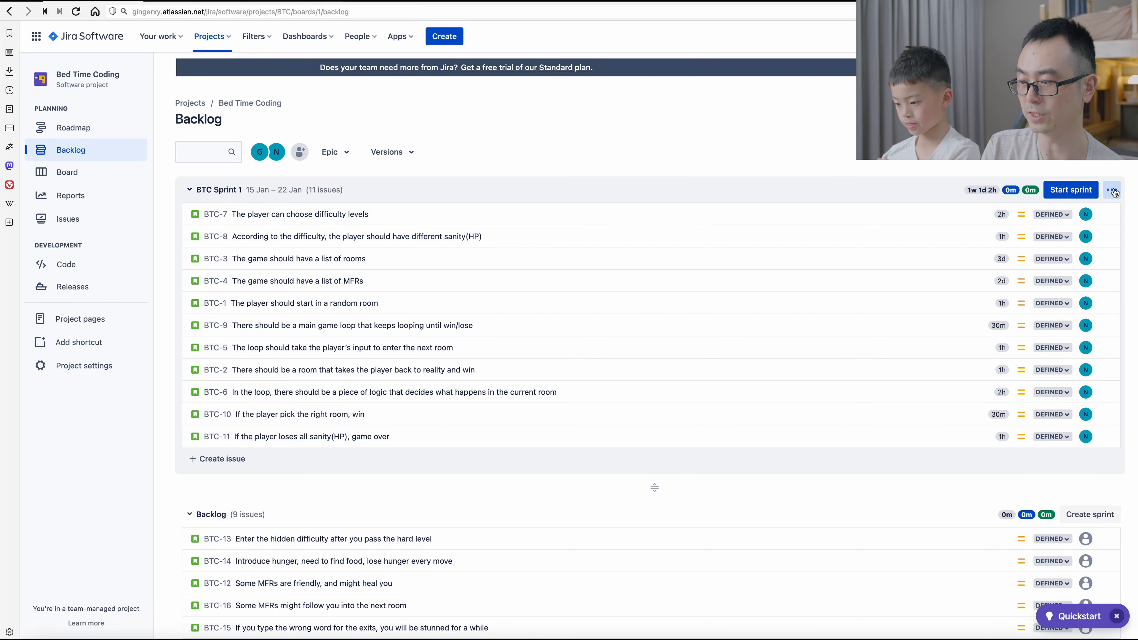
- Edit BTC Sprint 1 and save it with a 1-week duration starting 1/15/2023 at 12:00 AM
{"action": "left_click", "coordinate": [1111, 190]}
{"action": "left_click", "coordinate": [1092, 217]}
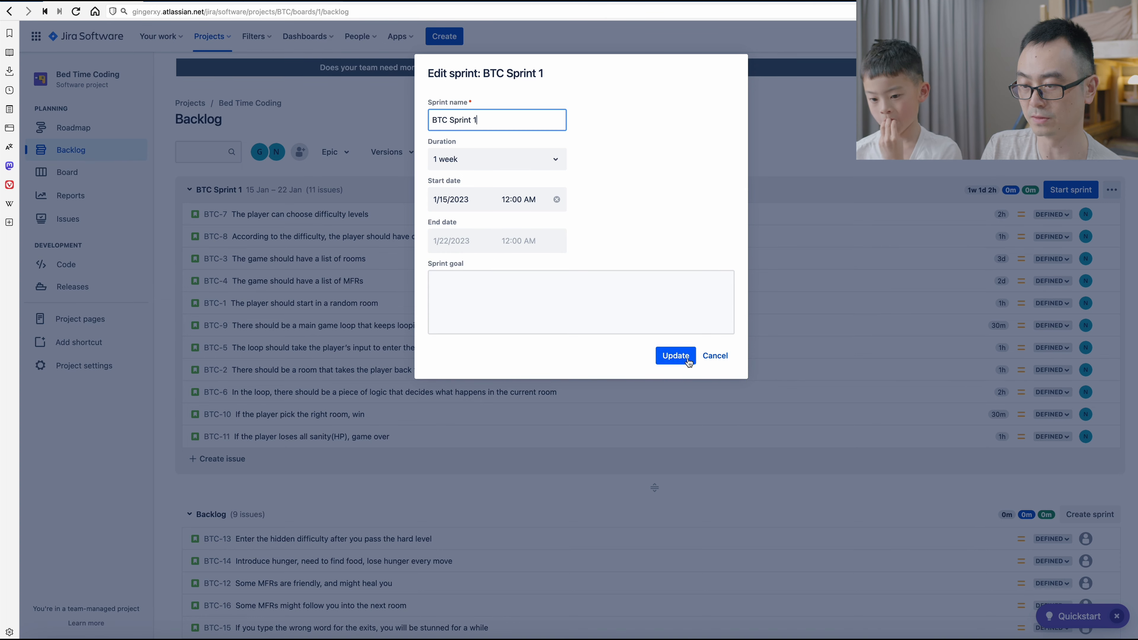
{"action": "left_click", "coordinate": [675, 357]}
- Start BTC Sprint 1 from 1/15/2023 at 9:45 PM to 1/22/2023 at 12:00 AM and dismiss the notification
{"action": "left_click", "coordinate": [1070, 189]}
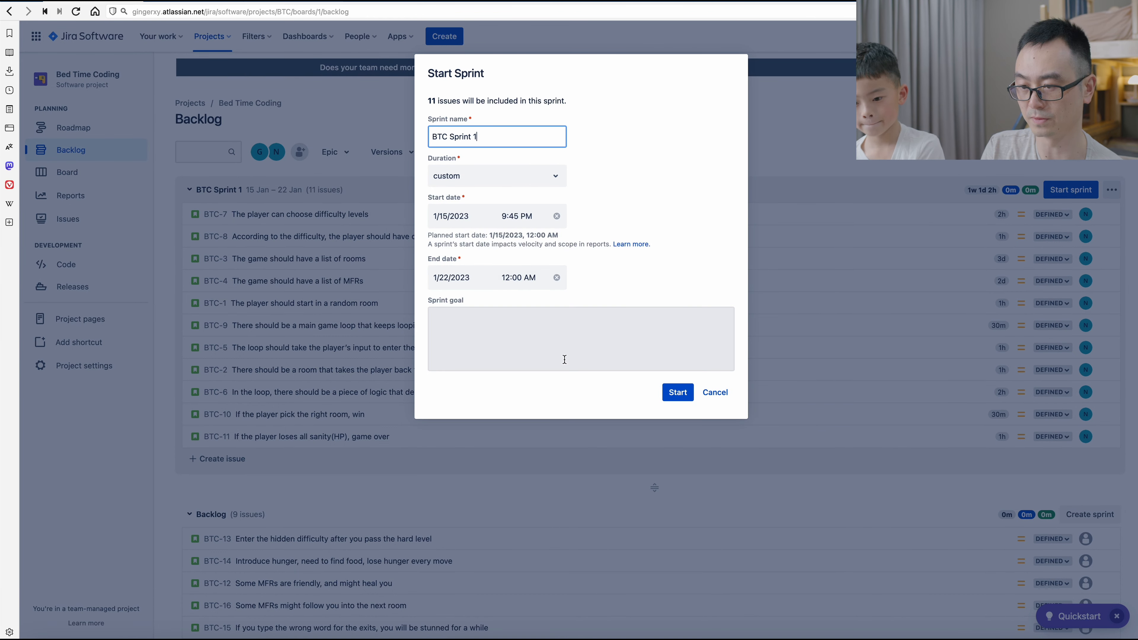
{"action": "left_click", "coordinate": [677, 393]}
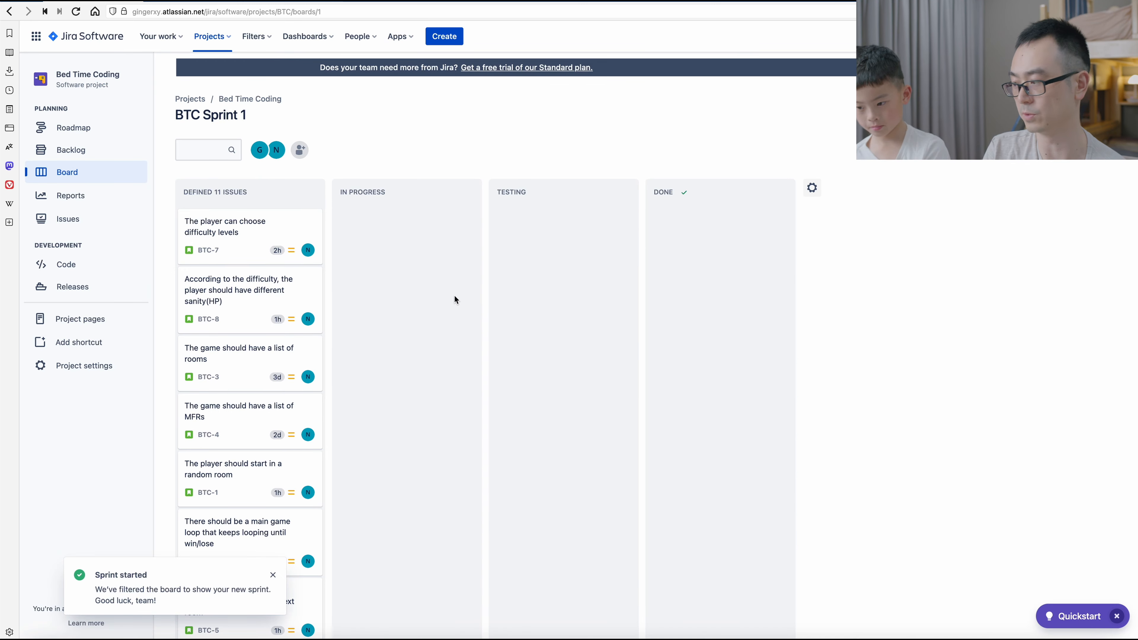
{"action": "left_click", "coordinate": [272, 575]}
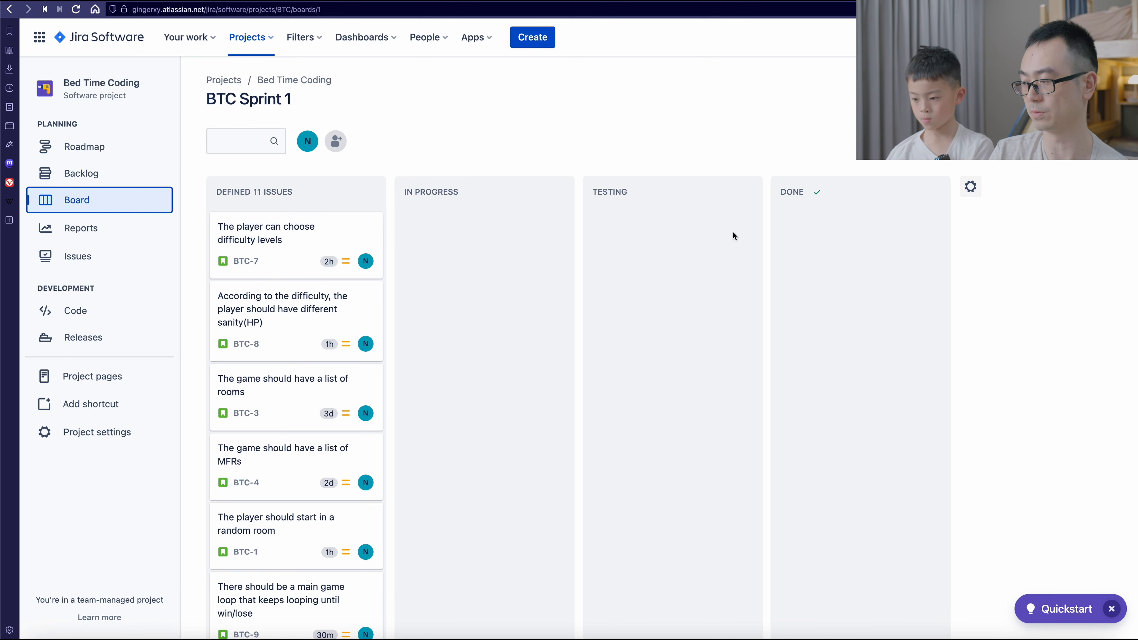
- Check the details of BTC-7, and move the stories BTC-7, BTC-8, BTC-3, BTC-4, BTC-1, BTC-9, BTC-5 and BTC-2 from Defined to Testing
{"action": "left_click", "coordinate": [291, 246]}
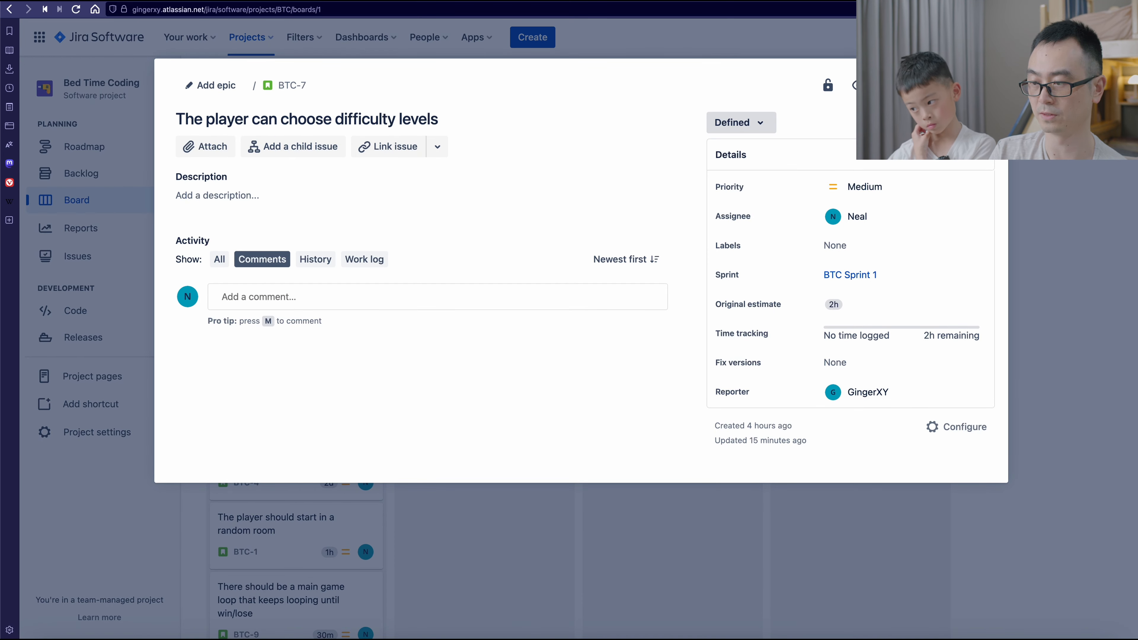
{"action": "key", "text": "Escape"}
{"action": "left_click_drag", "start_coordinate": [307, 244], "coordinate": [664, 234]}
{"action": "left_click_drag", "start_coordinate": [296, 223], "coordinate": [654, 226]}
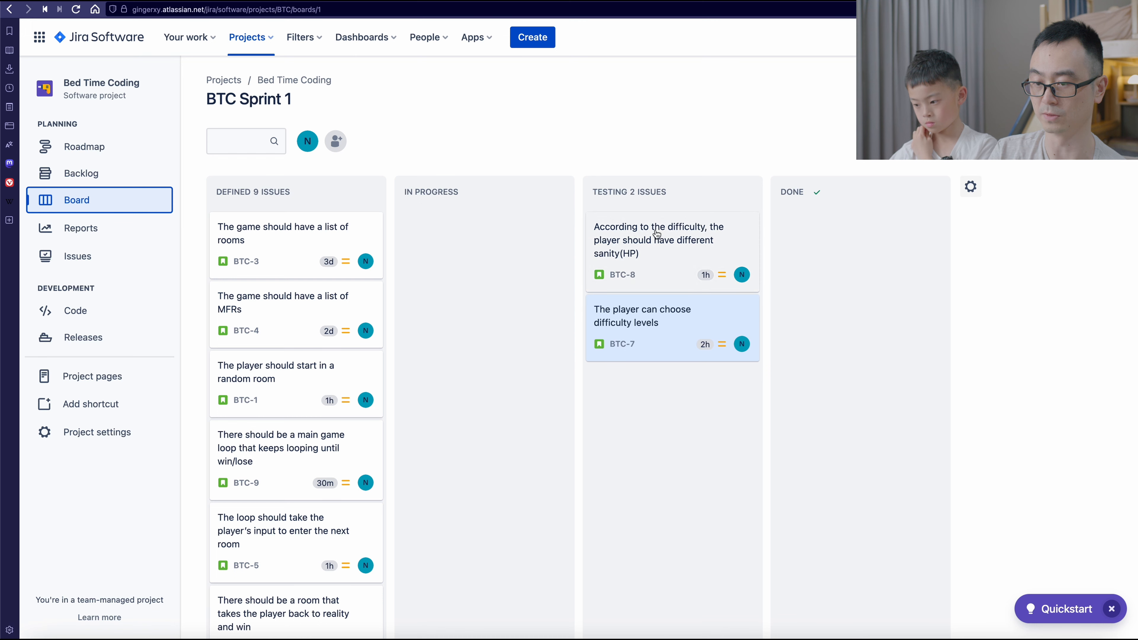
{"action": "left_click_drag", "start_coordinate": [274, 242], "coordinate": [652, 242]}
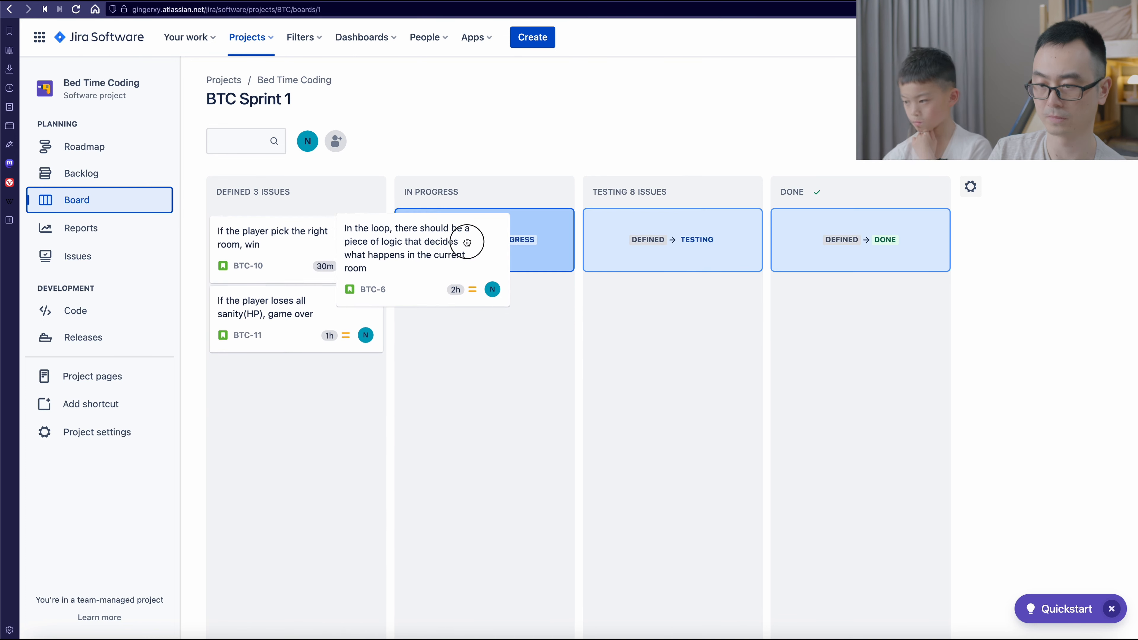
- Move the room logic story BTC-6 and the right-room win story BTC-10 from Defined to In Progress, and review the board
{"action": "left_click_drag", "start_coordinate": [470, 242], "coordinate": [473, 245]}
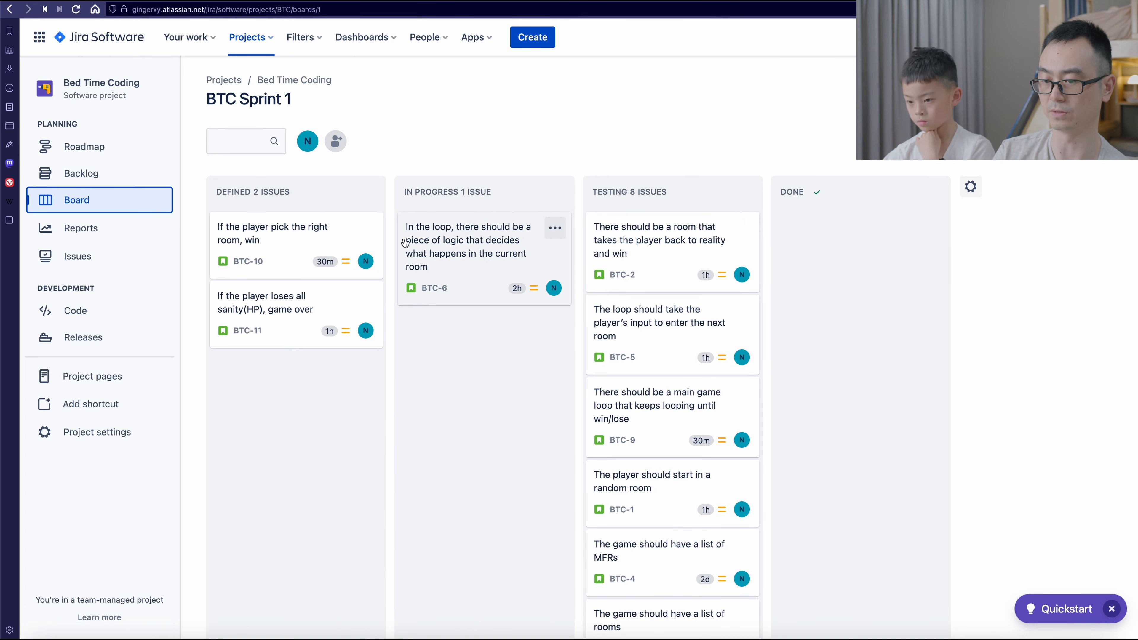
{"action": "left_click_drag", "start_coordinate": [332, 237], "coordinate": [469, 223]}
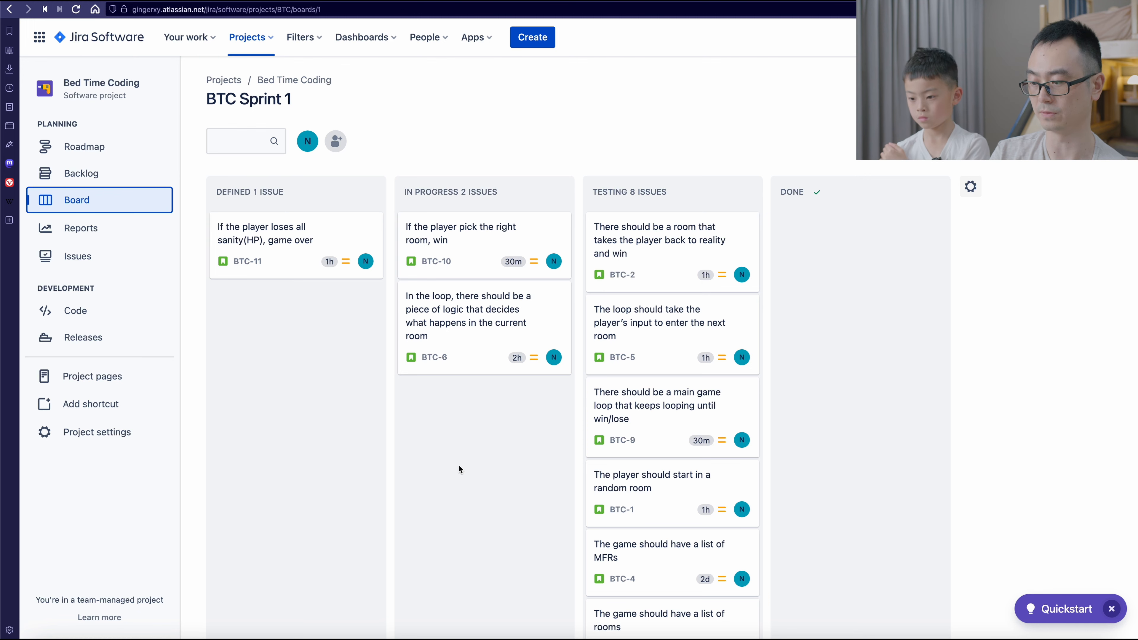
{"action": "scroll", "coordinate": [512, 464], "scroll_direction": "down", "scroll_amount": 5}
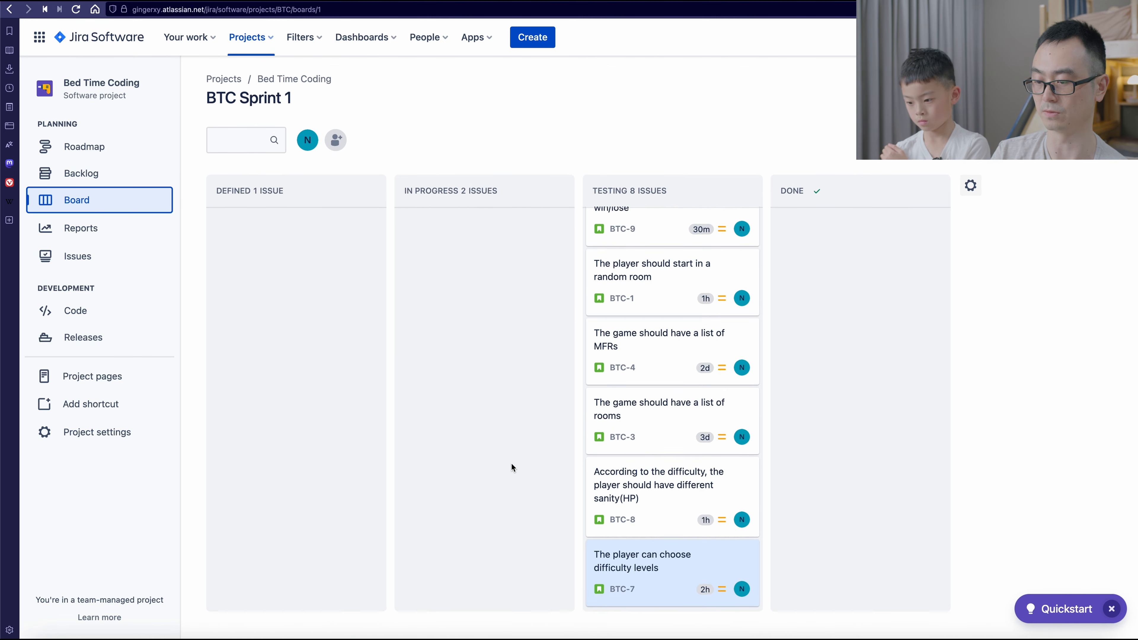
{"action": "scroll", "coordinate": [512, 463], "scroll_direction": "up", "scroll_amount": 5}
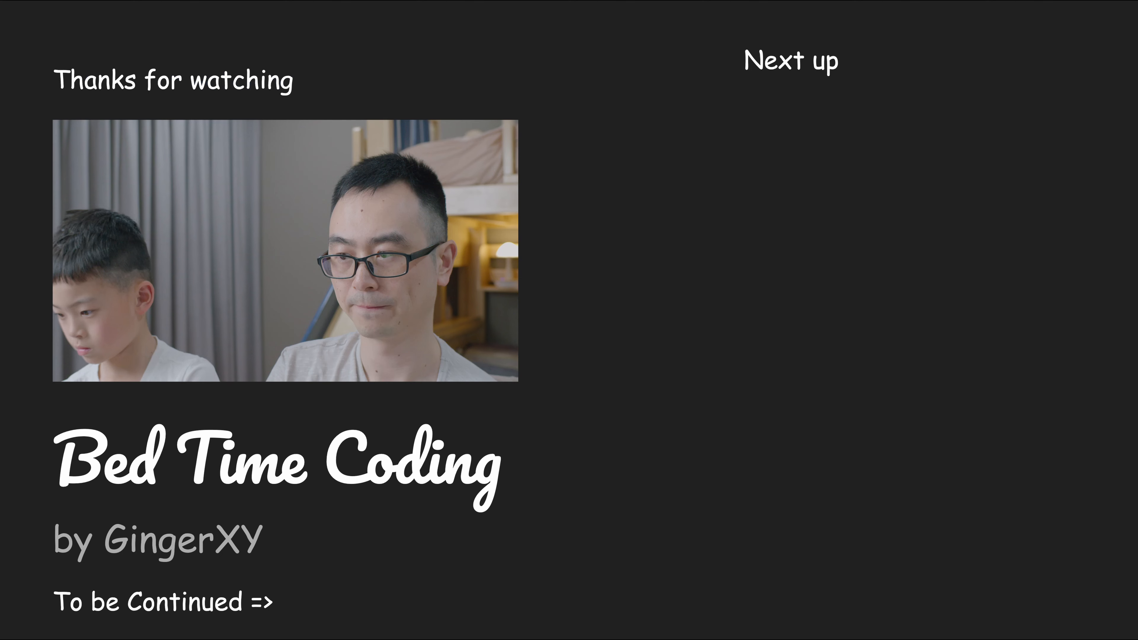